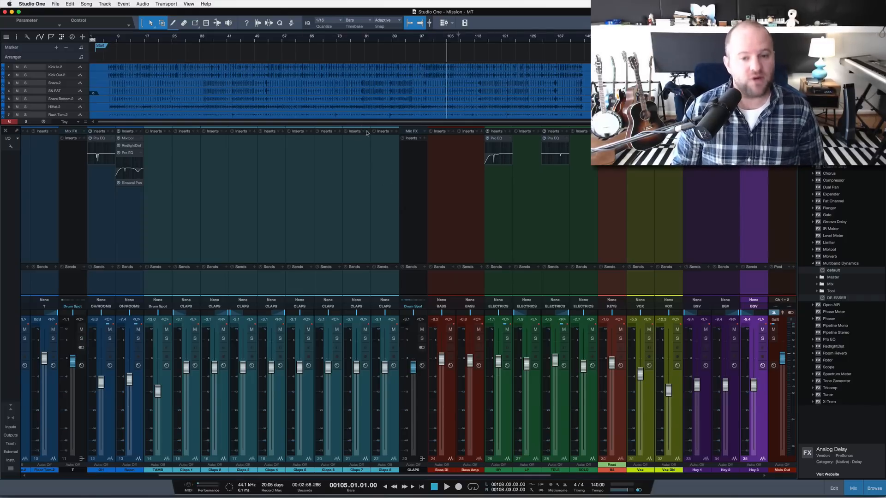
# - Hide the browser to give the console its full width and save the song
pyautogui.hscroll(15, 392, 172)
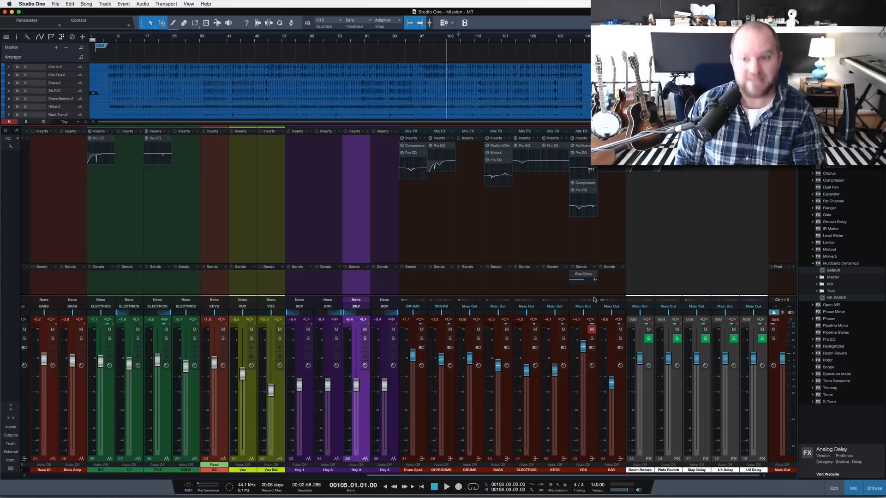
pyautogui.press('F5')
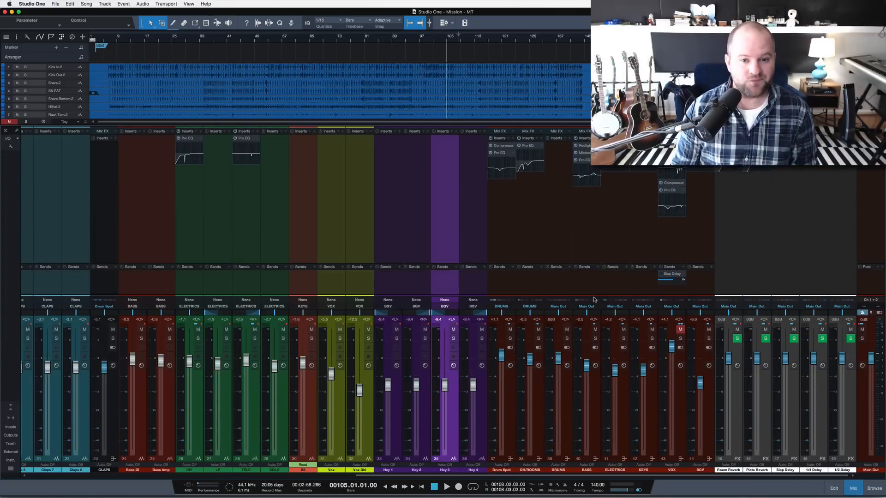
pyautogui.press('super+s')
# - Show the arrangement without the console at Small track height and place the playback cursor at bar 114
pyautogui.press('F3')
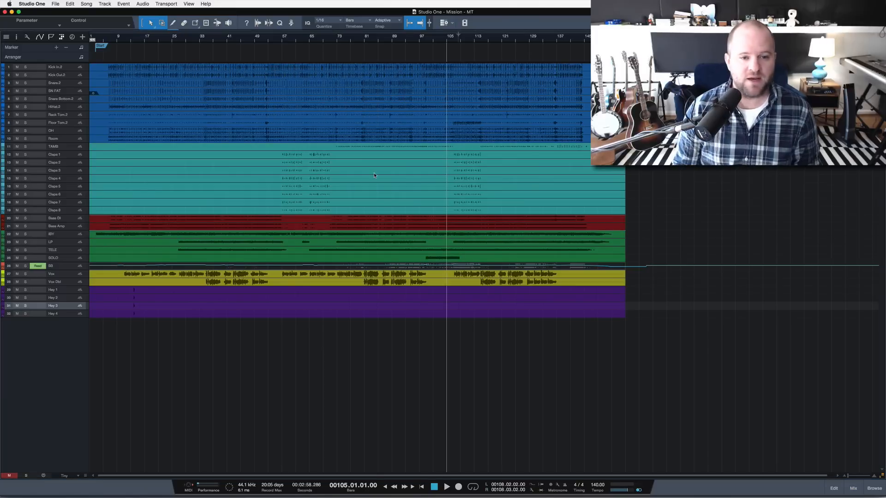
pyautogui.hotkey('shift', 'e')
pyautogui.moveTo(121, 40); pyautogui.dragTo(122, 45)
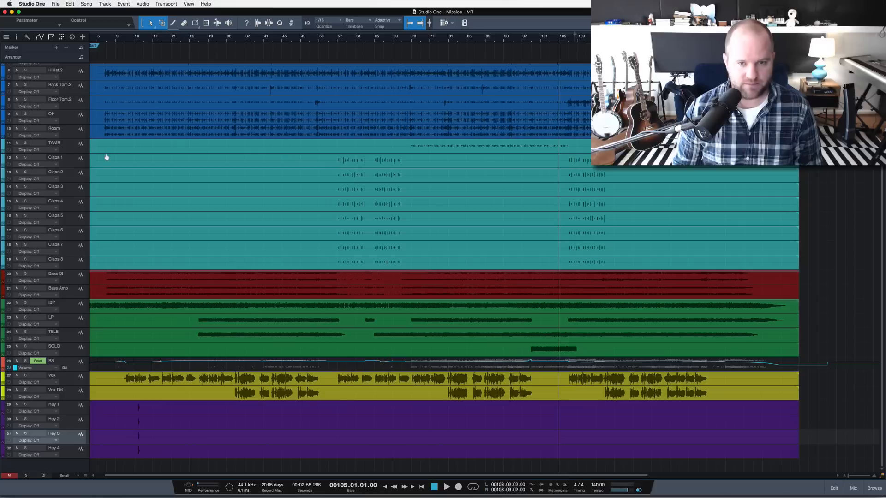
pyautogui.press('Home')
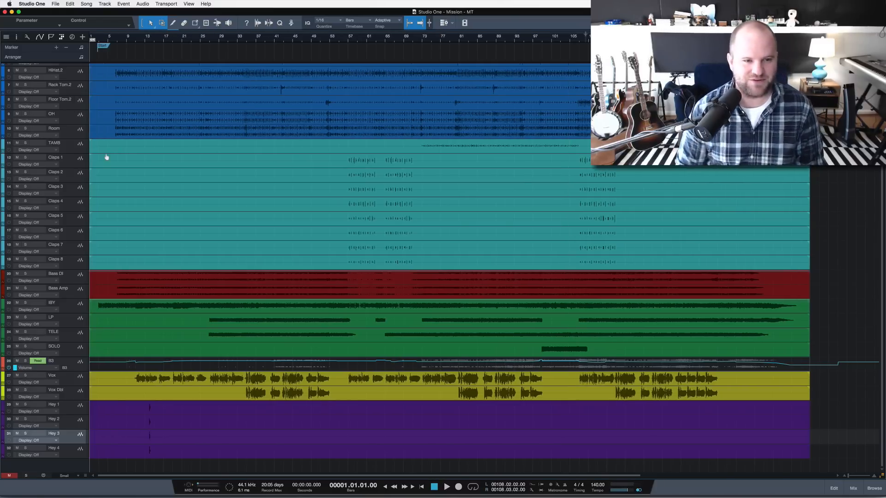
pyautogui.click(611, 36)
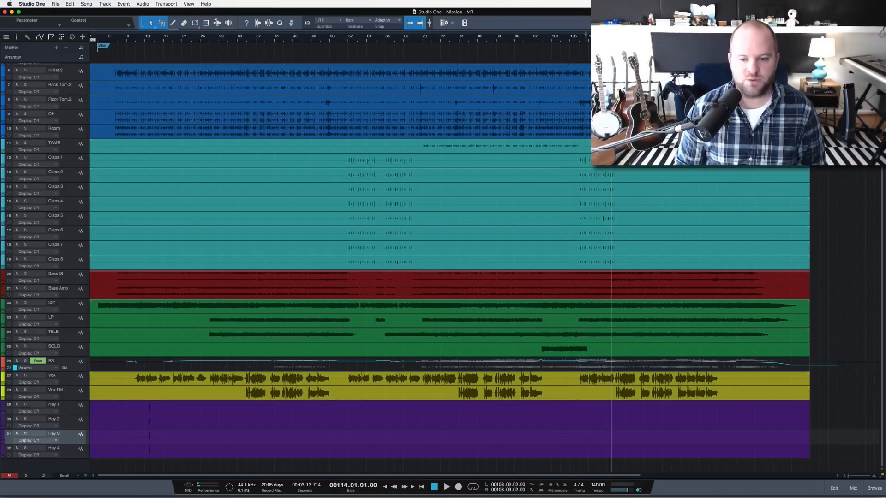
# - Reopen the console at a reduced height and start playback from bar 114
pyautogui.press('F3')
pyautogui.press('F3')
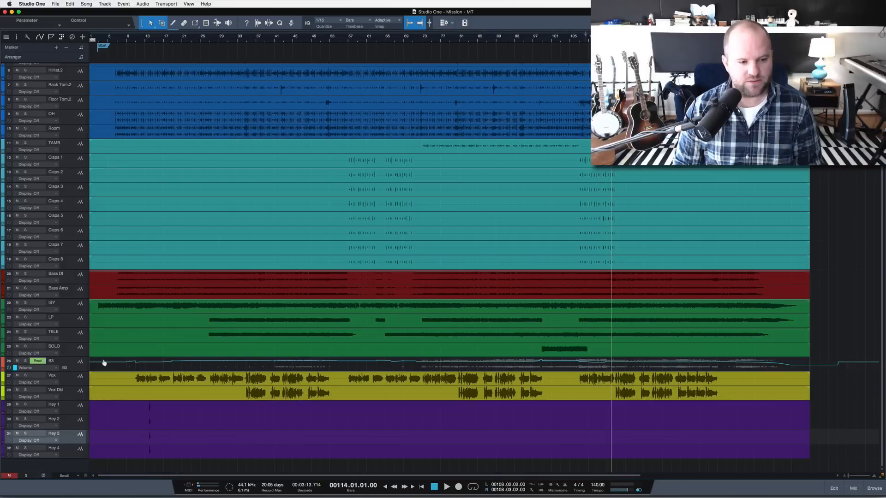
pyautogui.press('F3')
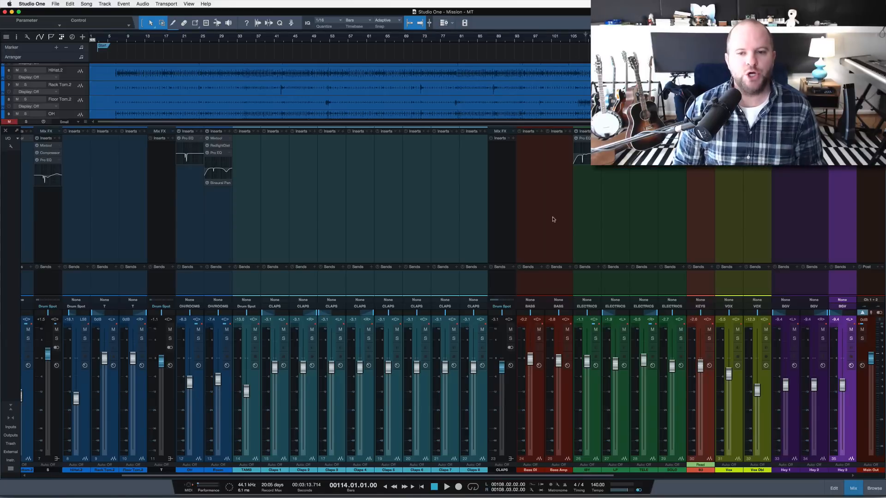
pyautogui.moveTo(569, 125); pyautogui.dragTo(566, 175)
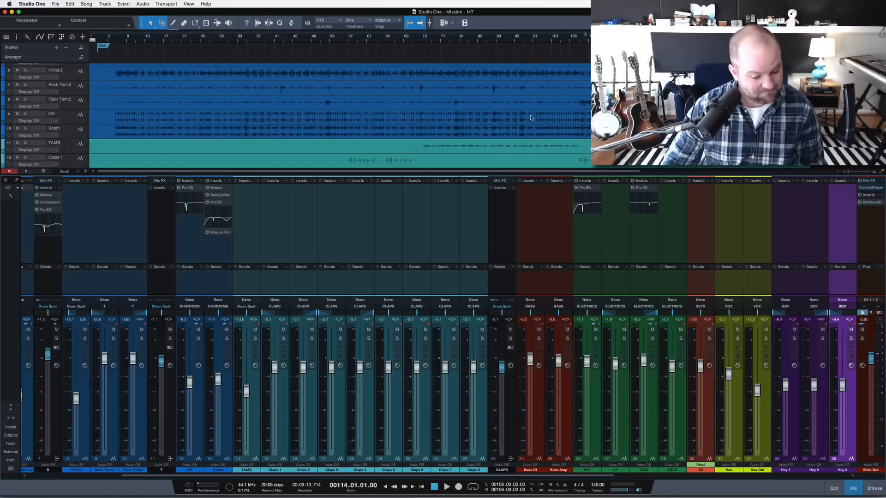
pyautogui.press('space')
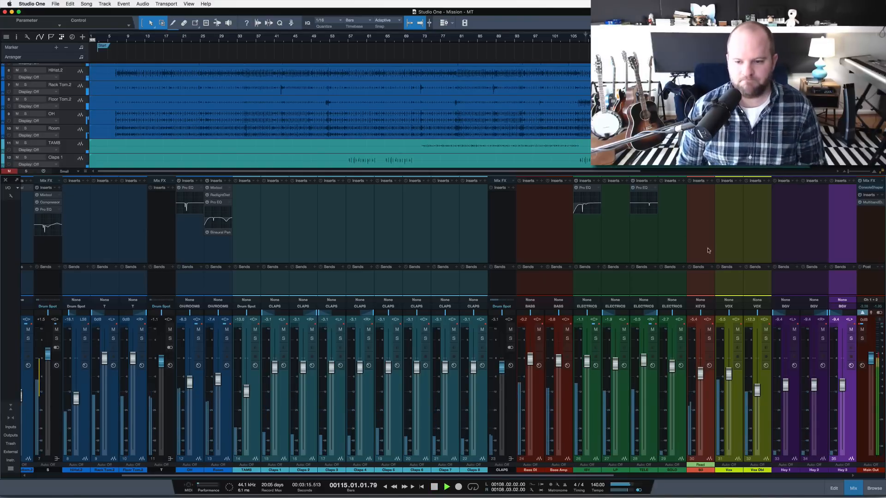
# - Unmute the VOX bus while the song plays and lower its fader to +3.0 dB
pyautogui.hscroll(5, 708, 251)
pyautogui.click(680, 329)
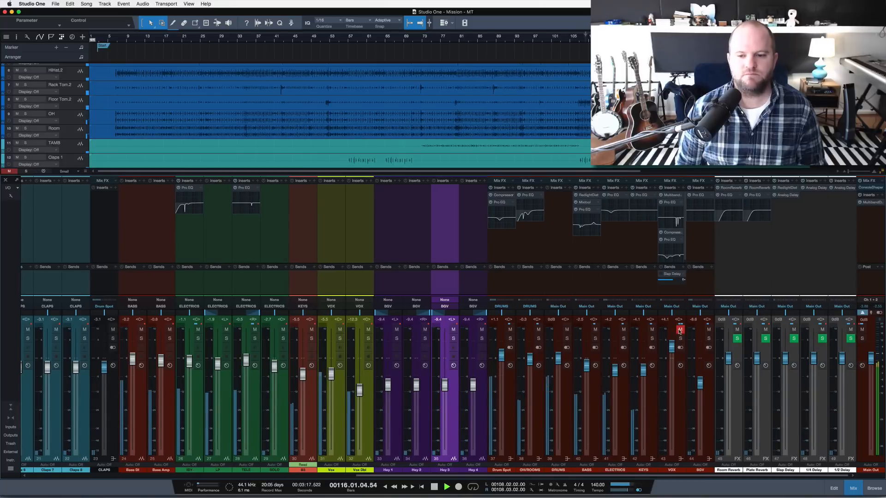
pyautogui.click(680, 330)
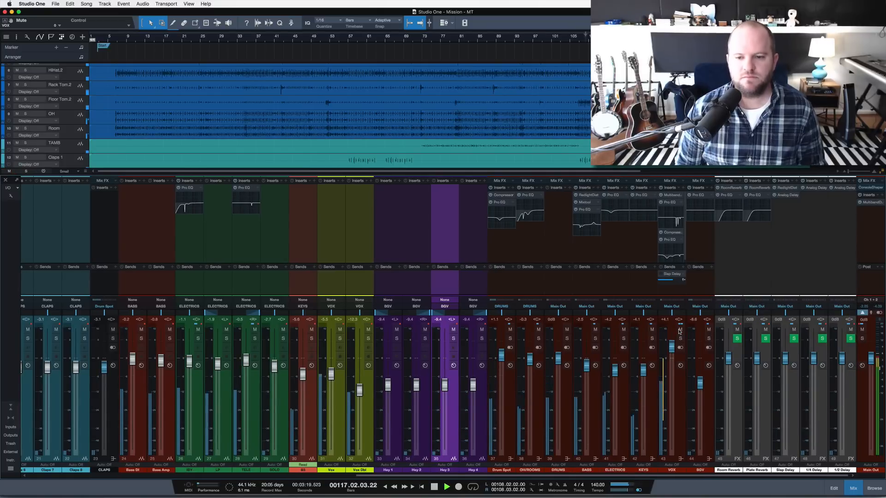
pyautogui.click(680, 329)
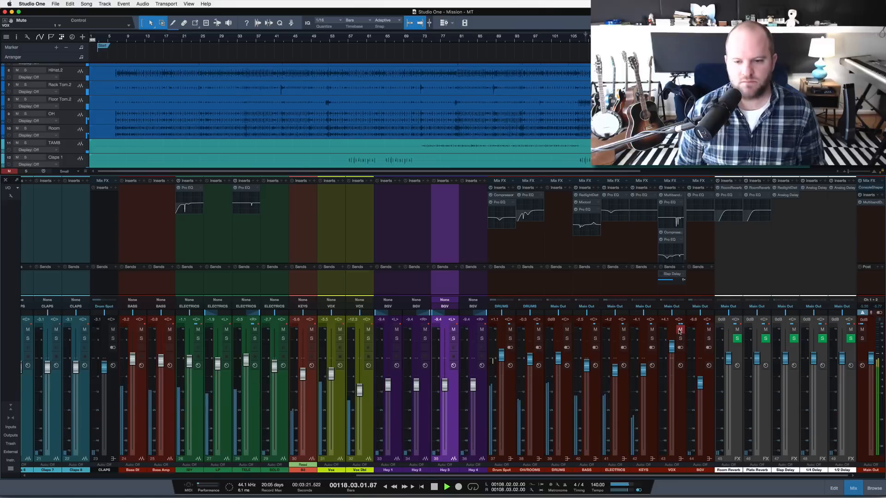
pyautogui.click(679, 329)
pyautogui.moveTo(672, 346); pyautogui.dragTo(672, 352)
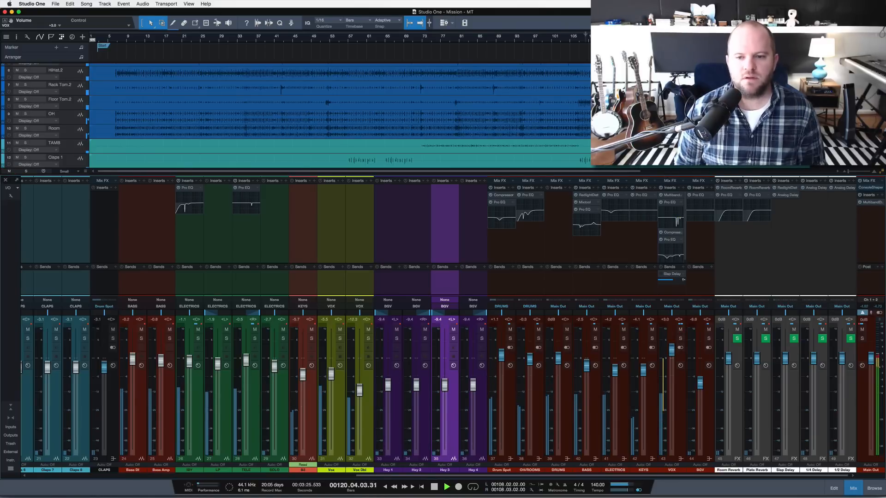
# - Solo the VOX bus and check its Compressor during playback from bar 114
pyautogui.moveTo(669, 176); pyautogui.dragTo(669, 155)
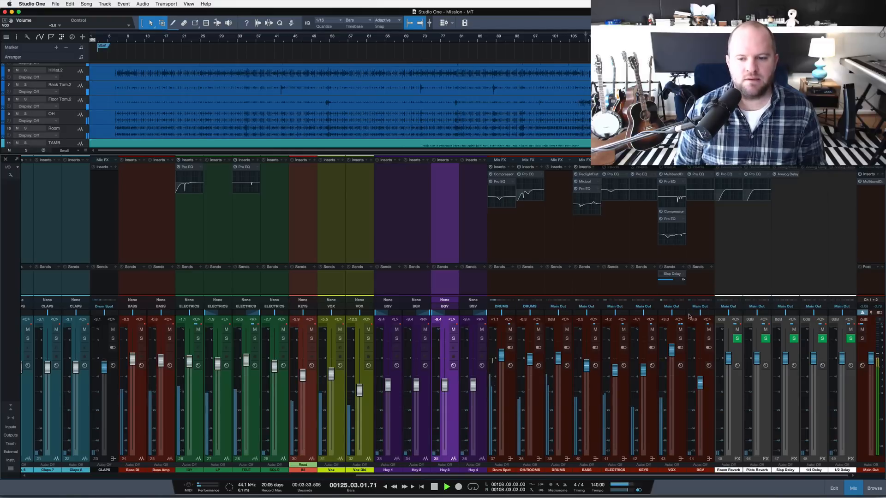
pyautogui.press('space')
pyautogui.click(681, 340)
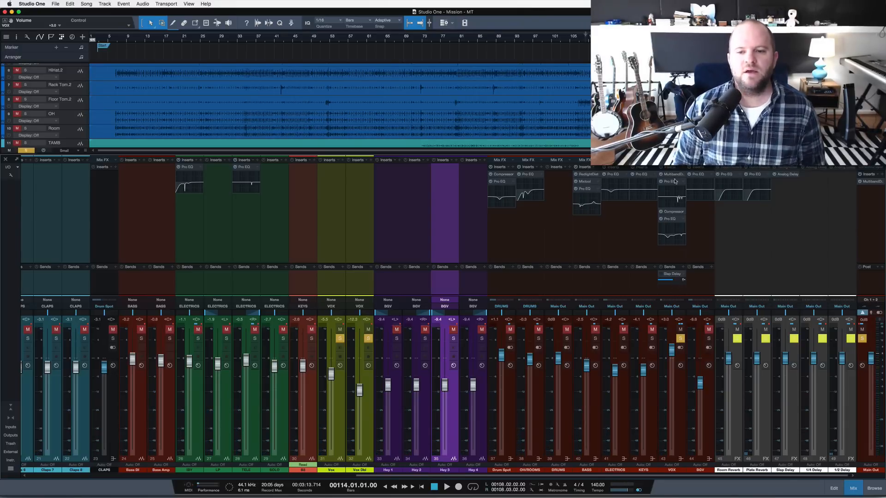
pyautogui.click(666, 212)
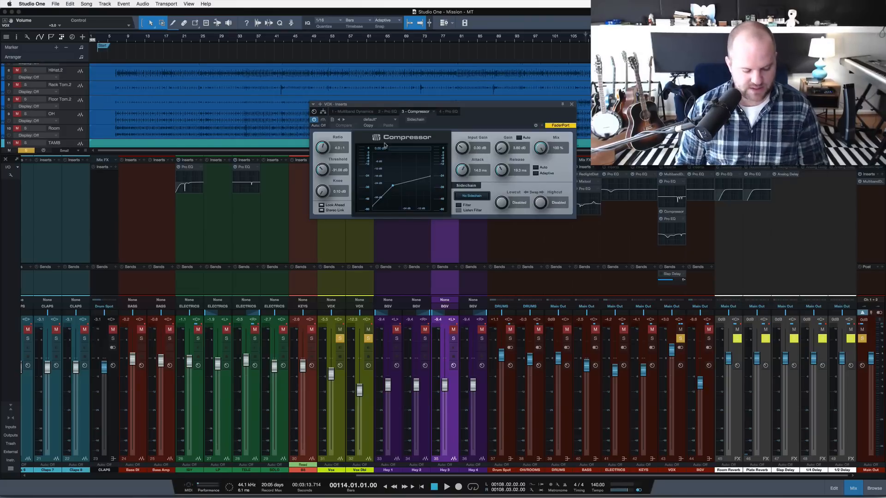
pyautogui.press('space')
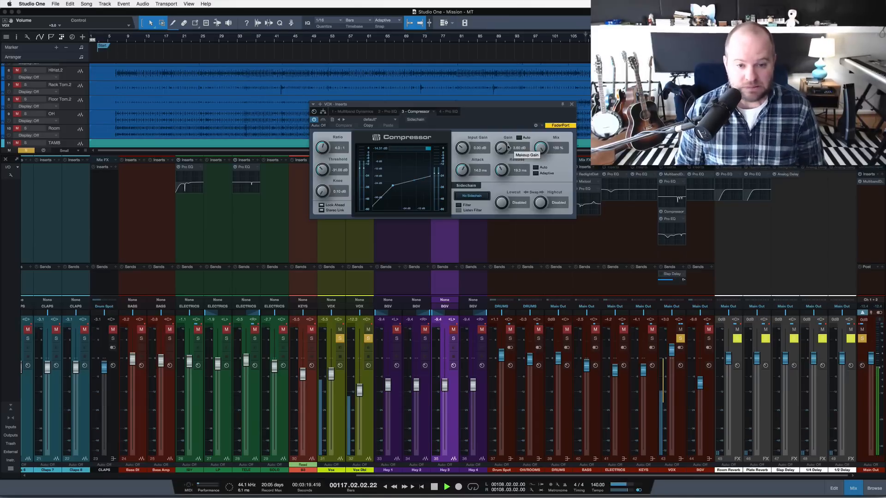
pyautogui.click(572, 106)
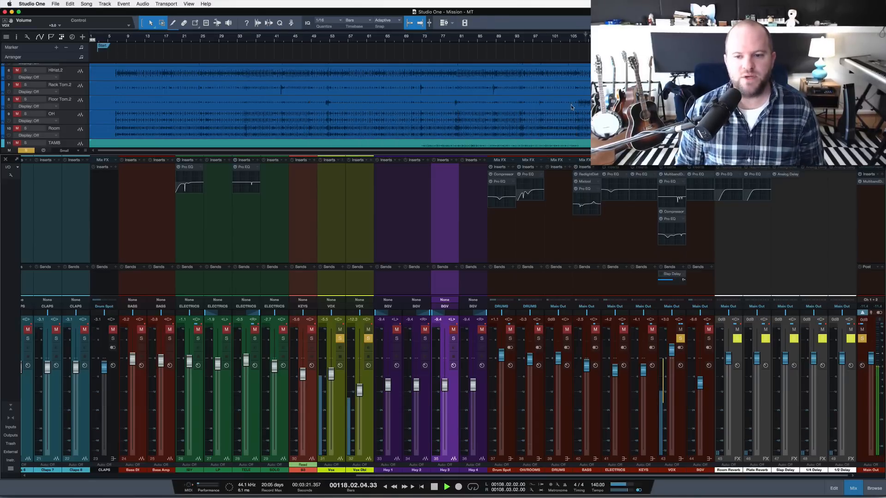
# - Bypass the Compressor and the Pro EQ after it on the VOX bus, keeping the bus soloed
pyautogui.click(675, 179)
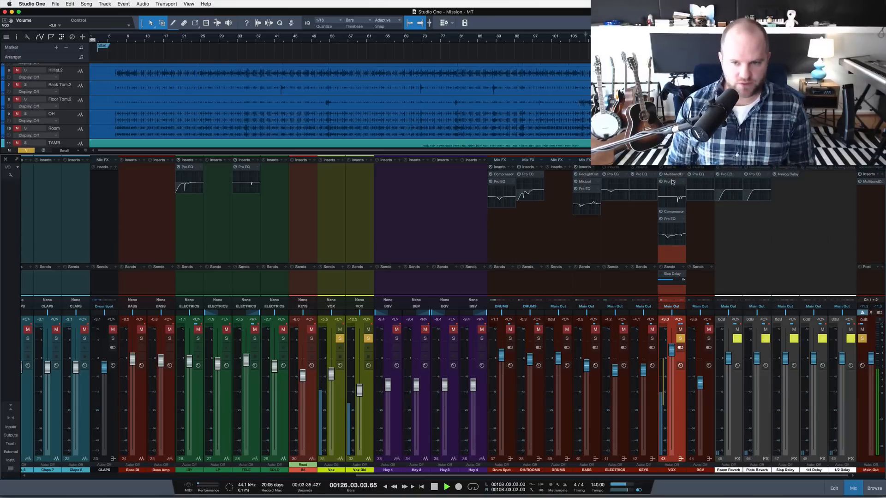
pyautogui.press('space')
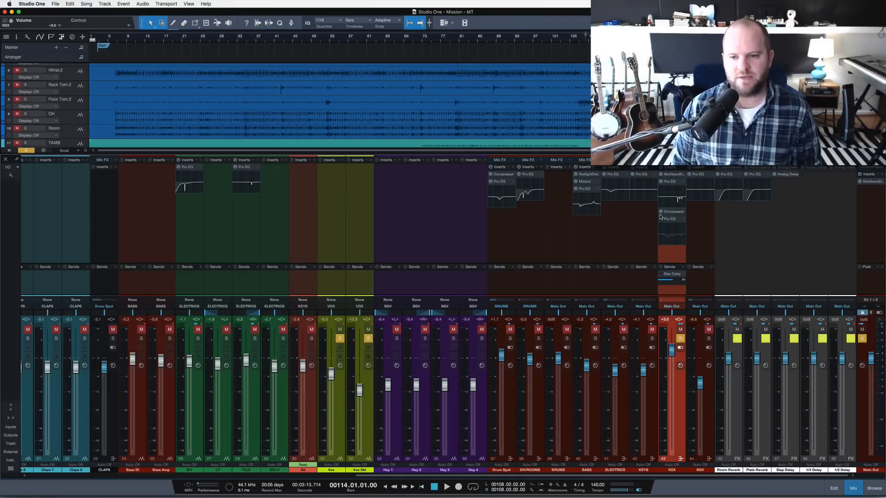
pyautogui.press('s')
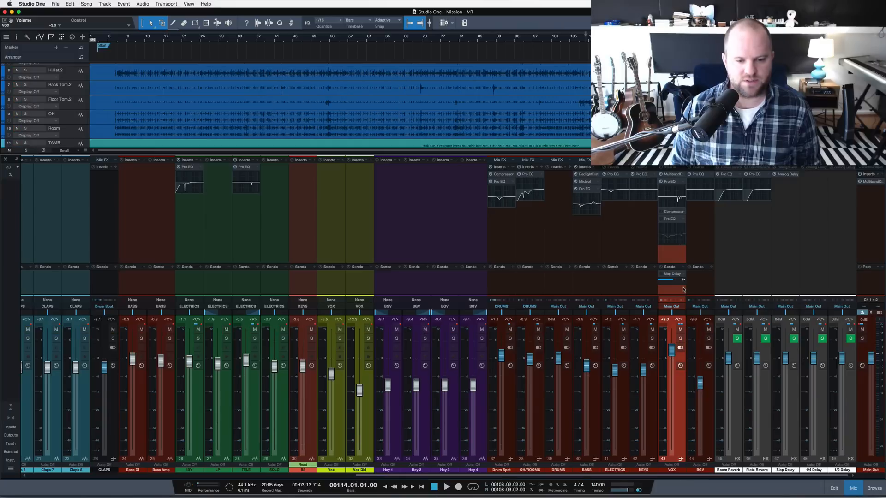
pyautogui.click(680, 339)
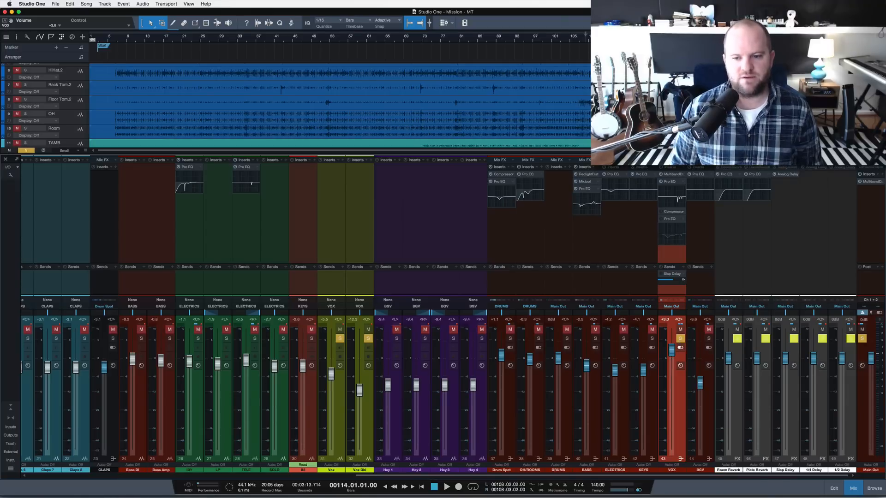
# - Listen to the soloed vocals from bar 114 with the VOX bus's Compressor and final Pro EQ bypassed
pyautogui.press('space')
pyautogui.press('space')
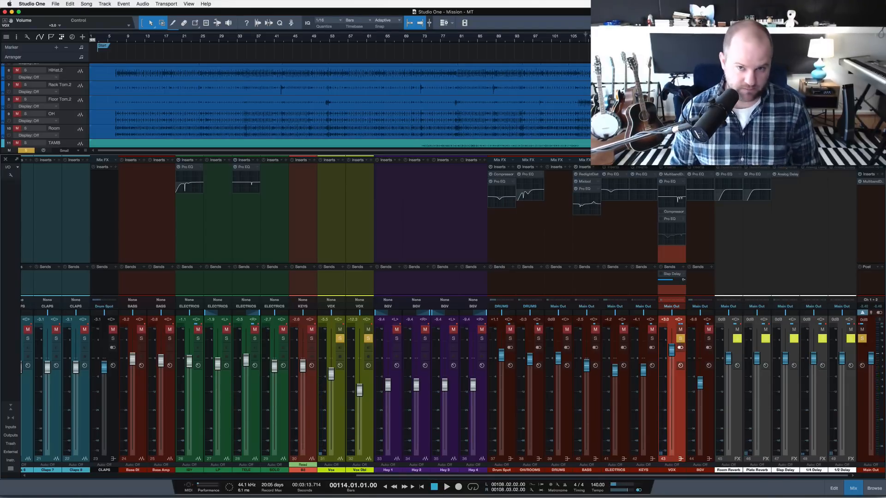
pyautogui.press('space')
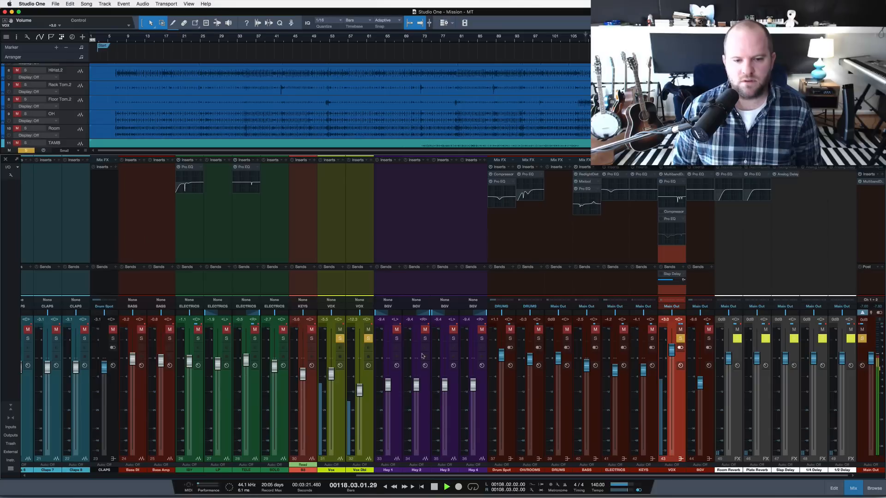
pyautogui.press('space')
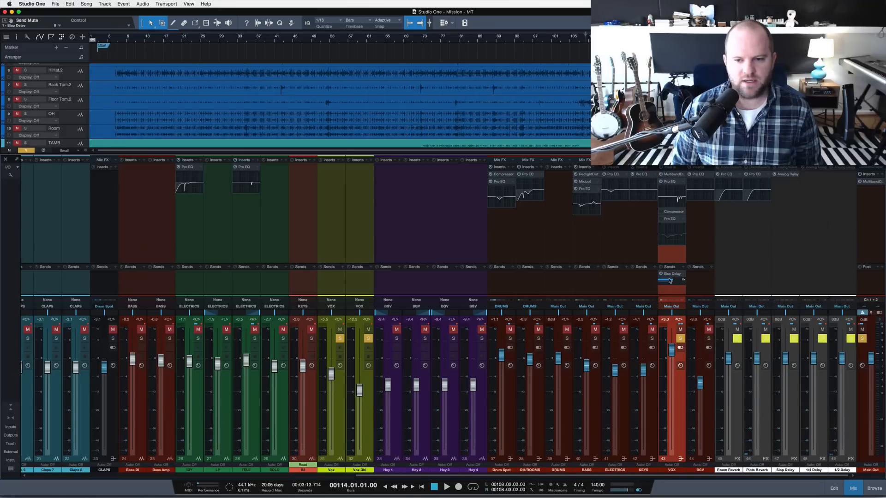
pyautogui.press('space')
# - Show the arrangement without the console or track automation and play the soloed vocals from about bar 105
pyautogui.press('F3')
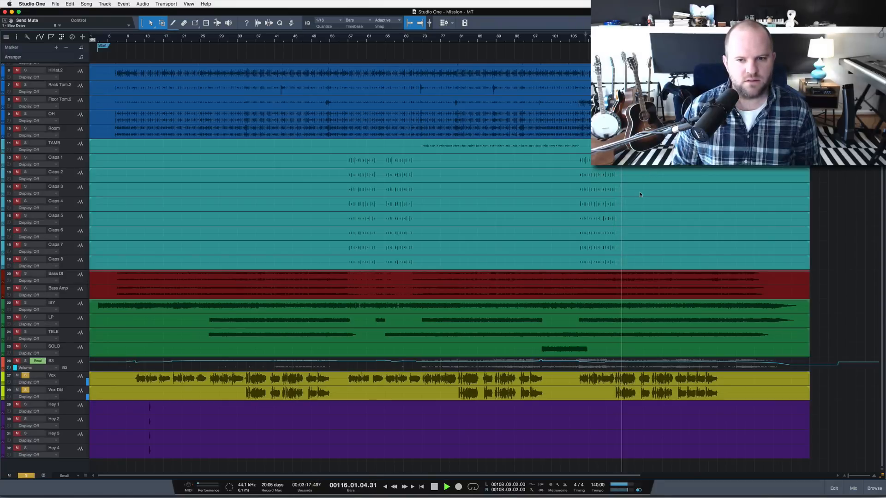
pyautogui.press('space')
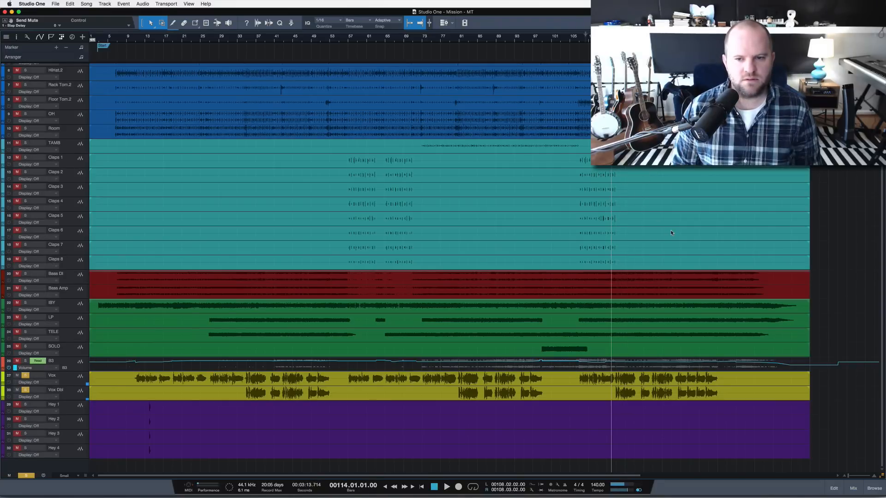
pyautogui.press('space')
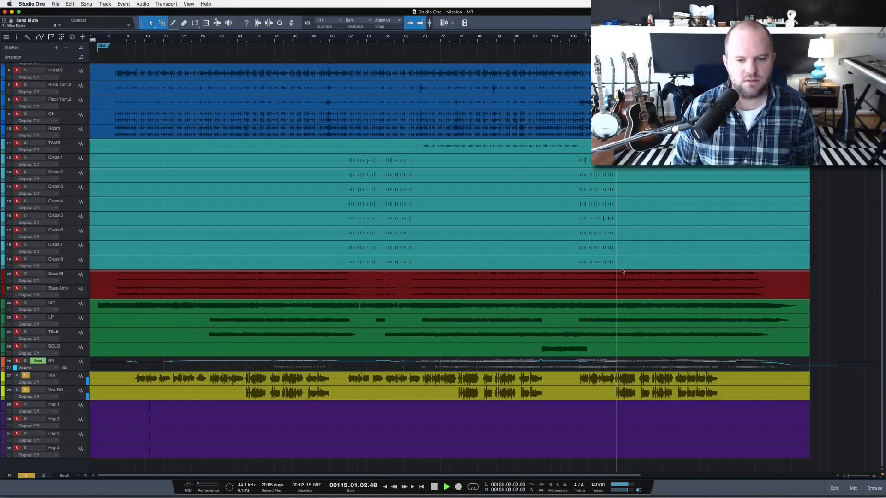
pyautogui.press('a')
pyautogui.press('a')
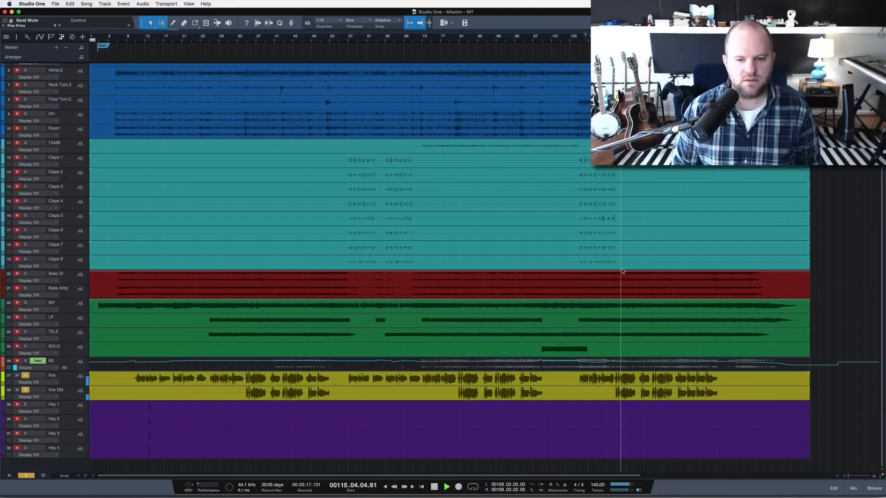
pyautogui.click(572, 41)
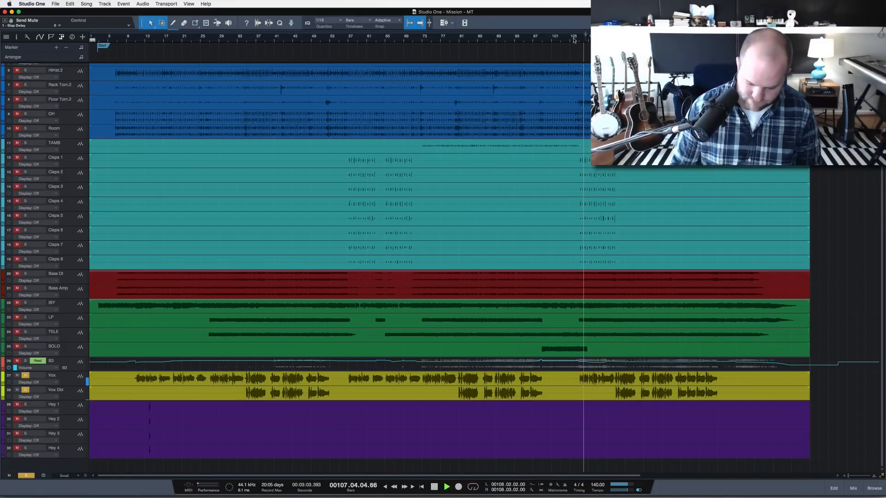
pyautogui.press('a')
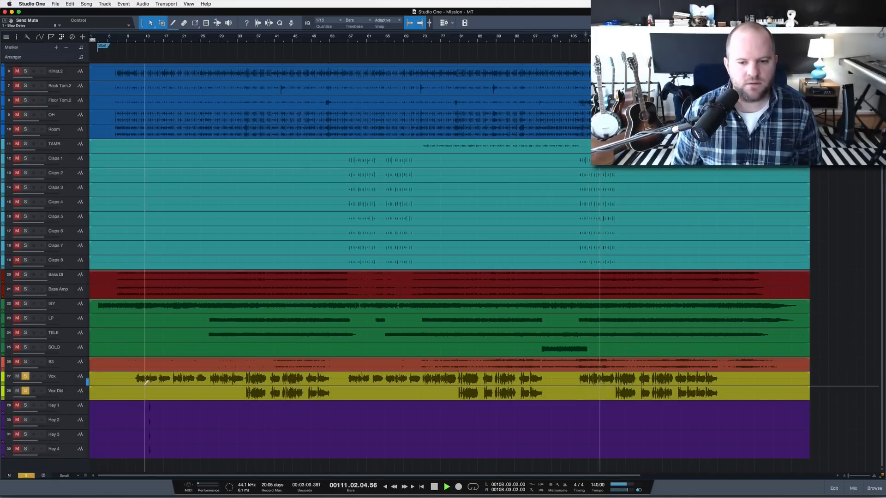
# - Zoom in on the Vox and Vox Dbl waveforms at Large track height and bring back the console
pyautogui.hotkey('shift', 'e')
pyautogui.hotkey('shift', 'e')
pyautogui.hotkey('shift', 'e')
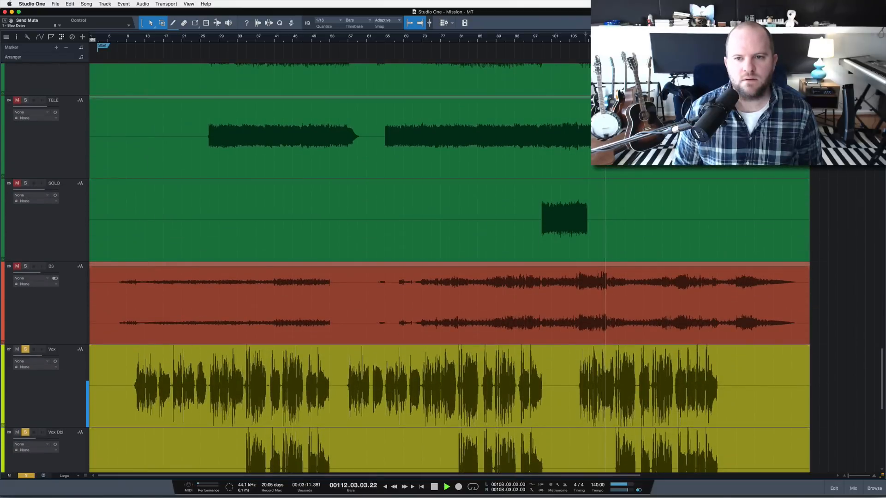
pyautogui.press('z')
pyautogui.scroll(-5, 593, 214)
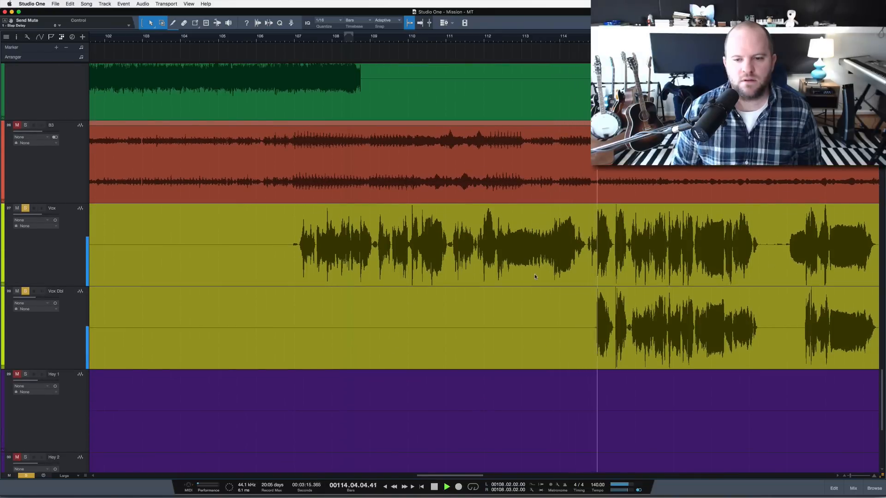
pyautogui.press('F3')
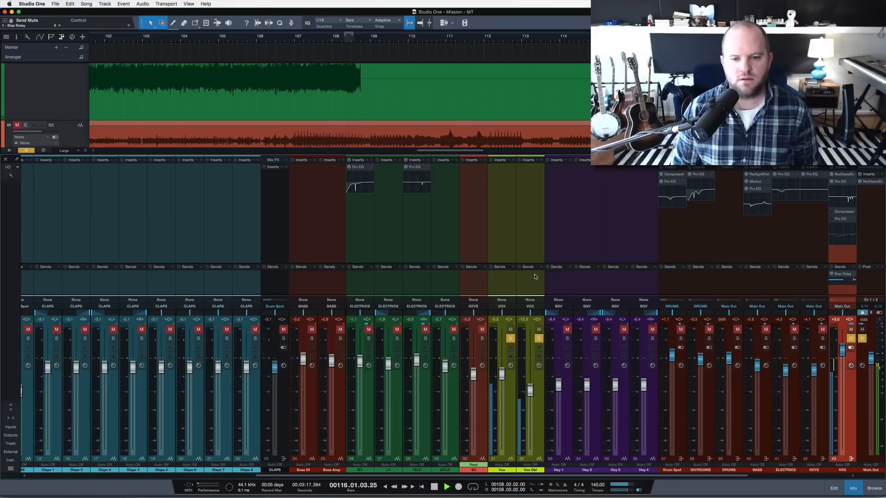
# - Raise the low threshold of the High Mid band to about -26 dB in the VOX bus's Multiband Dynamics
pyautogui.hscroll(6, 688, 252)
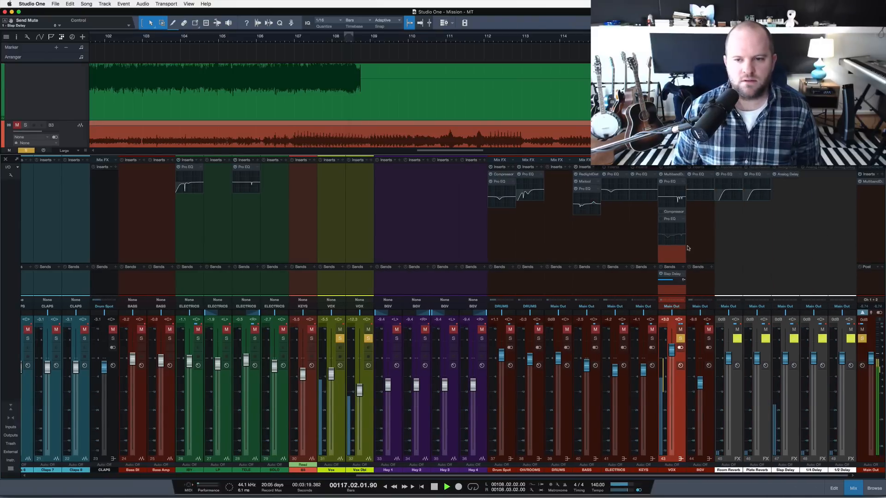
pyautogui.click(670, 174)
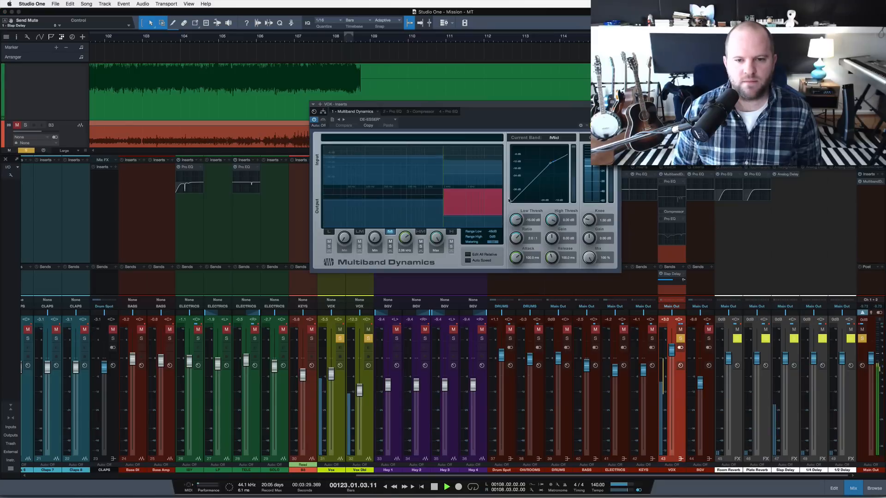
pyautogui.click(469, 182)
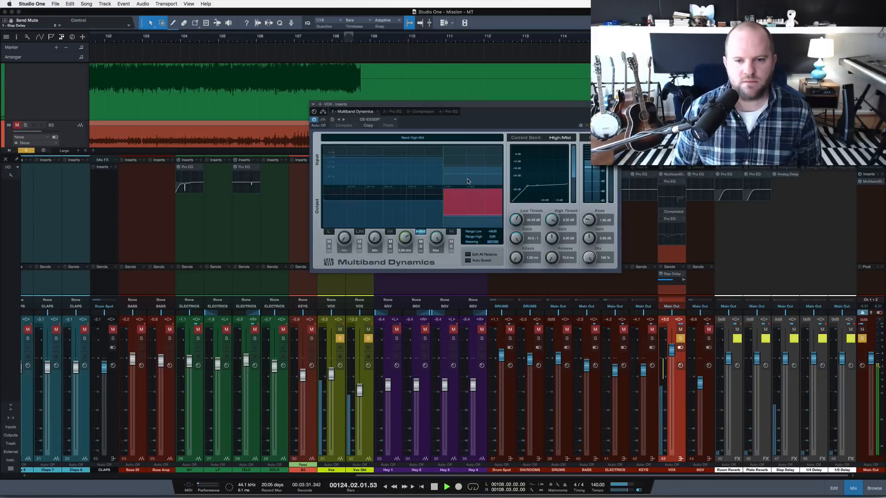
pyautogui.moveTo(517, 222); pyautogui.dragTo(520, 219)
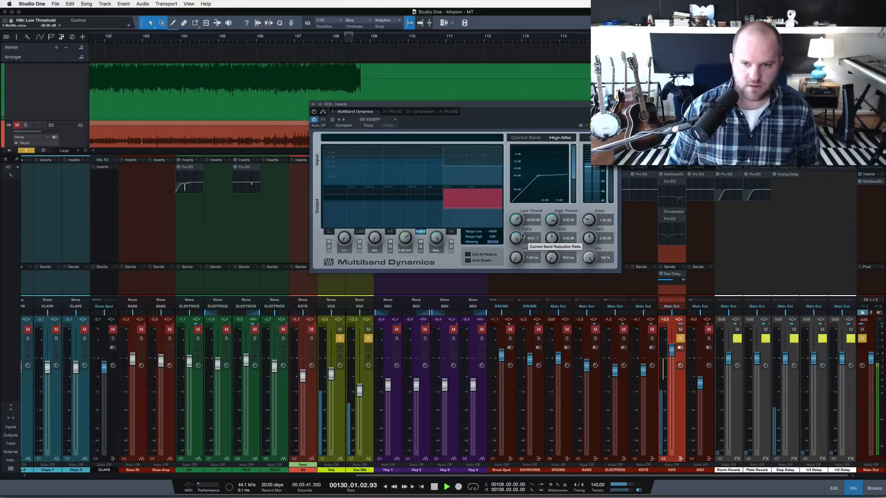
# - Re-enable the first Pro EQ on the VOX bus, stop playback and open that EQ's editor clear of the console channels
pyautogui.click(661, 181)
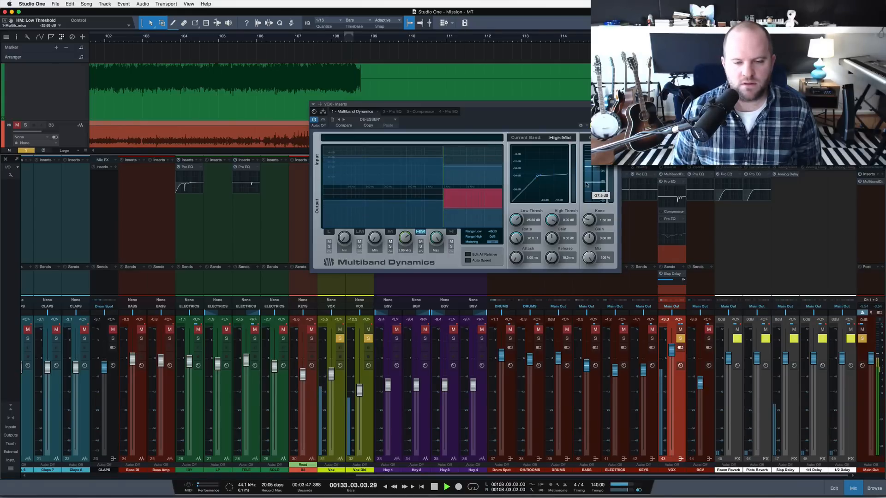
pyautogui.press('space')
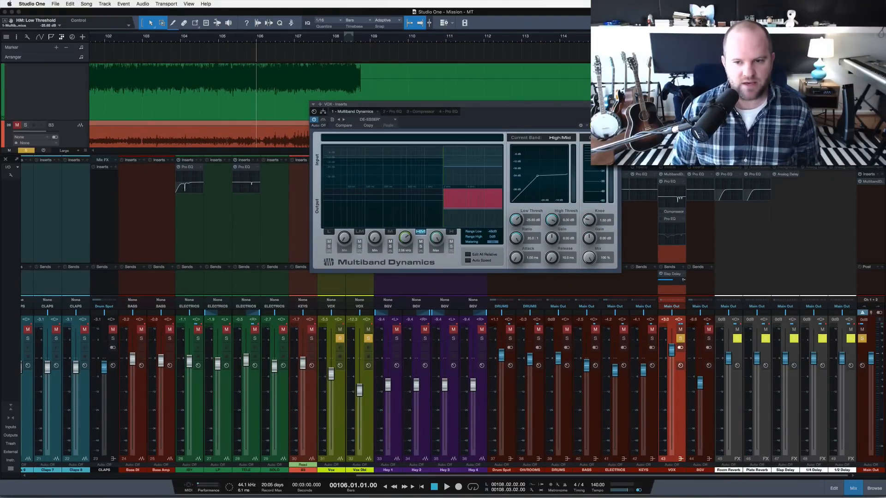
pyautogui.click(617, 104)
pyautogui.doubleClick(671, 182)
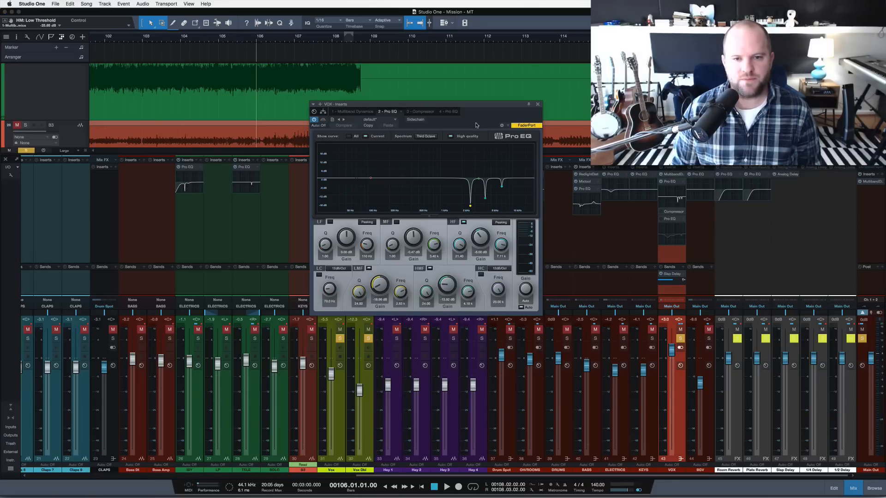
pyautogui.moveTo(469, 109); pyautogui.dragTo(421, 82)
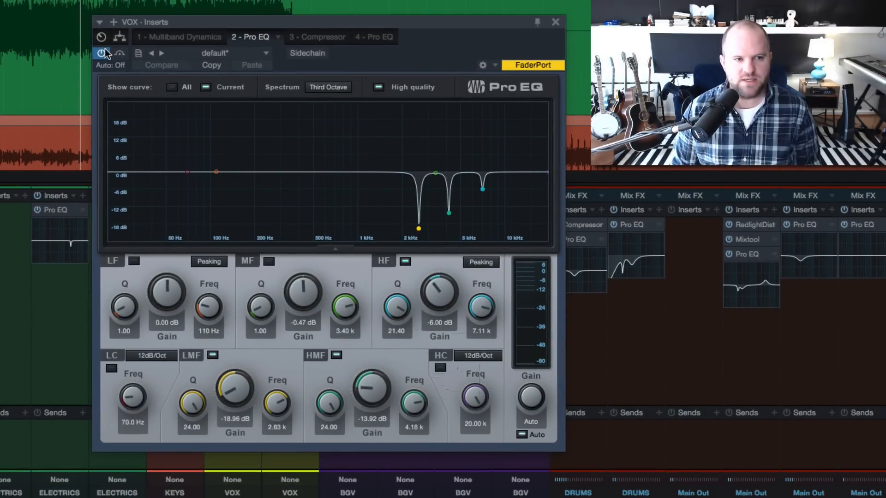
# - Listen to the soloed vocals with the first Pro EQ bypassed and the Vox tracks in view, ending with the EQ re-enabled
pyautogui.click(105, 49)
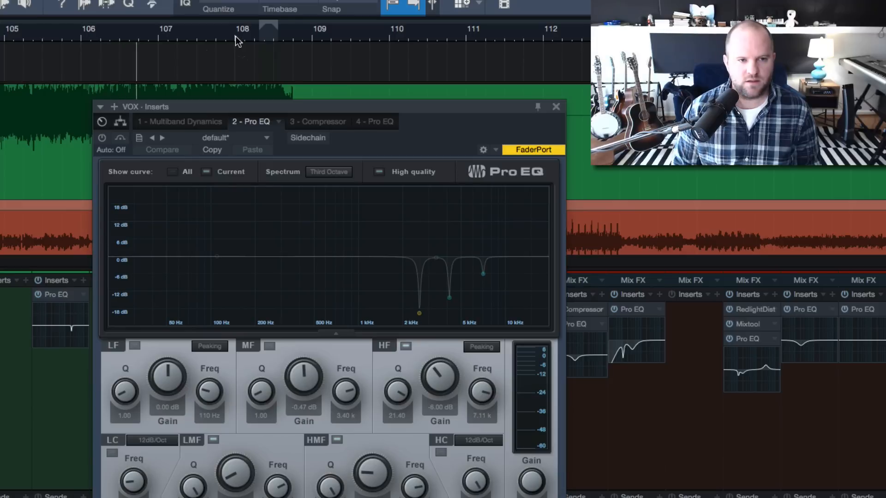
pyautogui.scroll(-10, 600, 120)
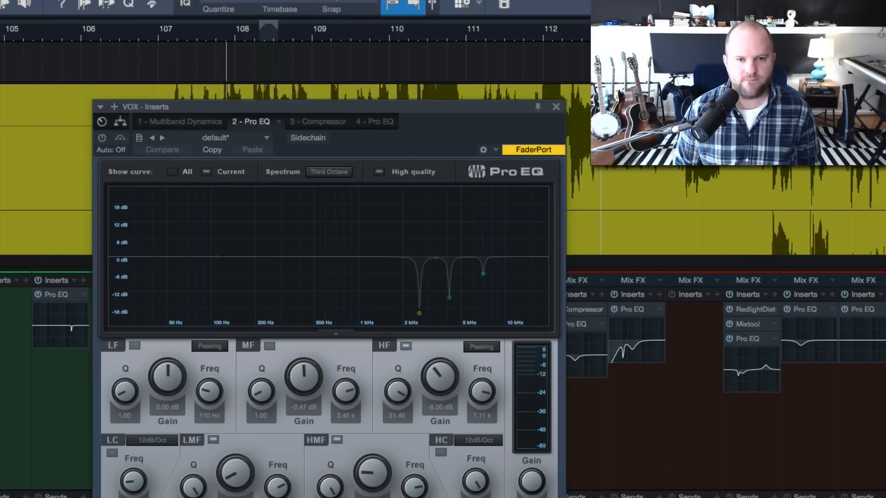
pyautogui.scroll(-2, 601, 120)
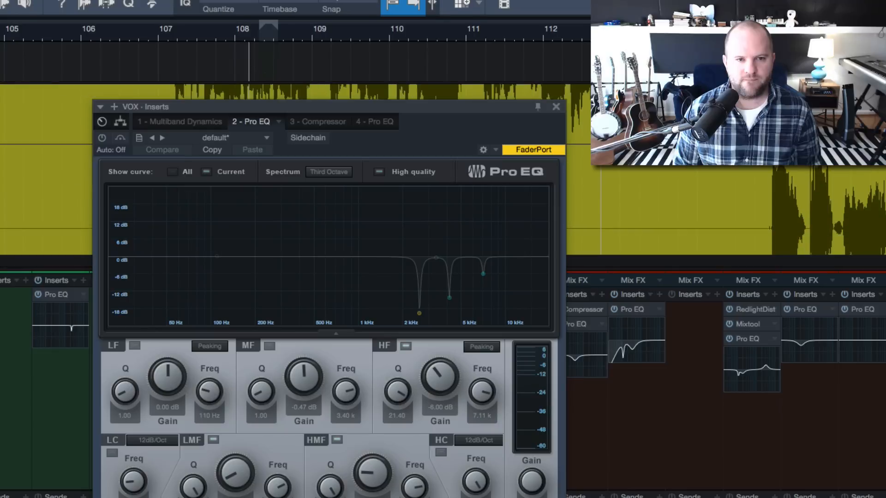
pyautogui.click(102, 138)
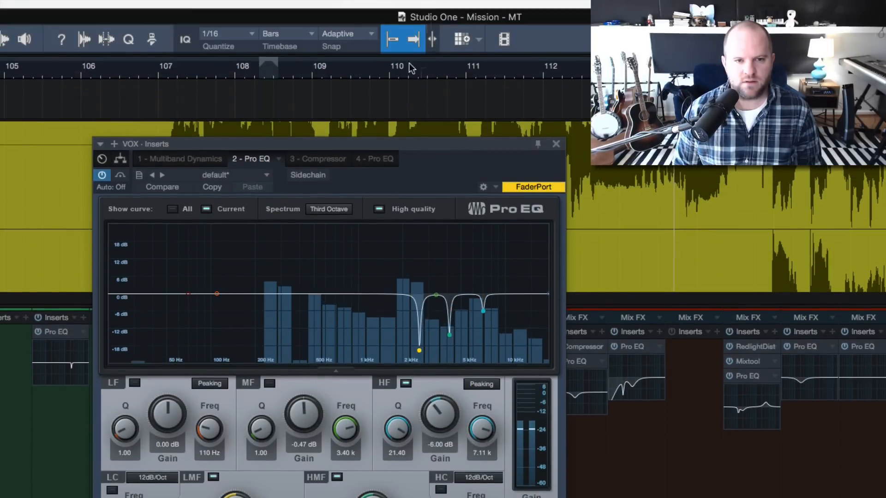
# - Replay the vocals from bar 107, comparing them with and without the first Pro EQ's narrow cuts, and stop with the EQ active
pyautogui.click(162, 72)
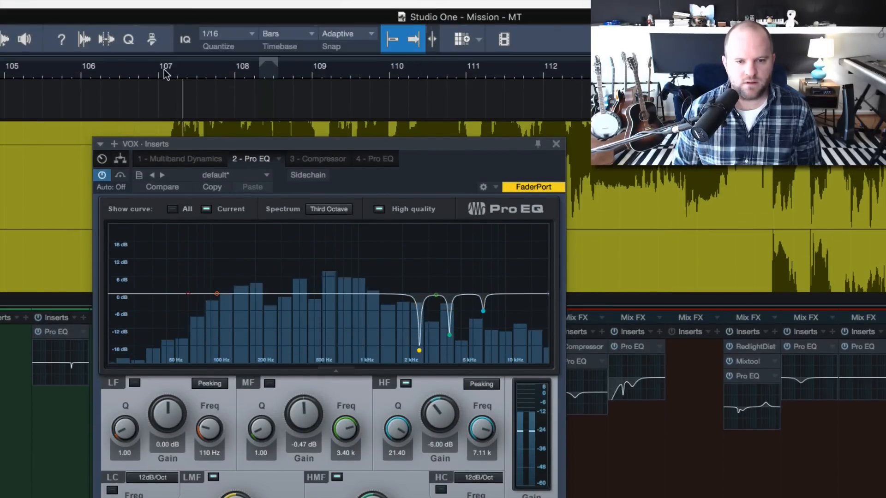
pyautogui.click(104, 175)
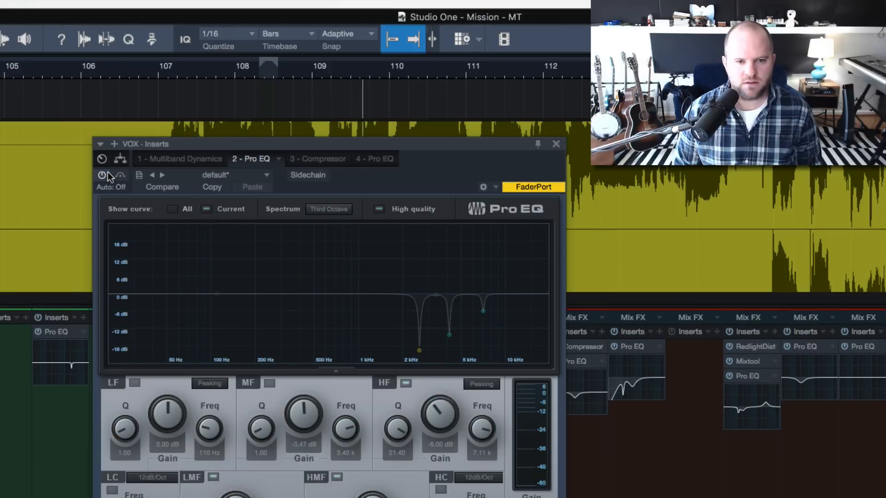
pyautogui.click(104, 175)
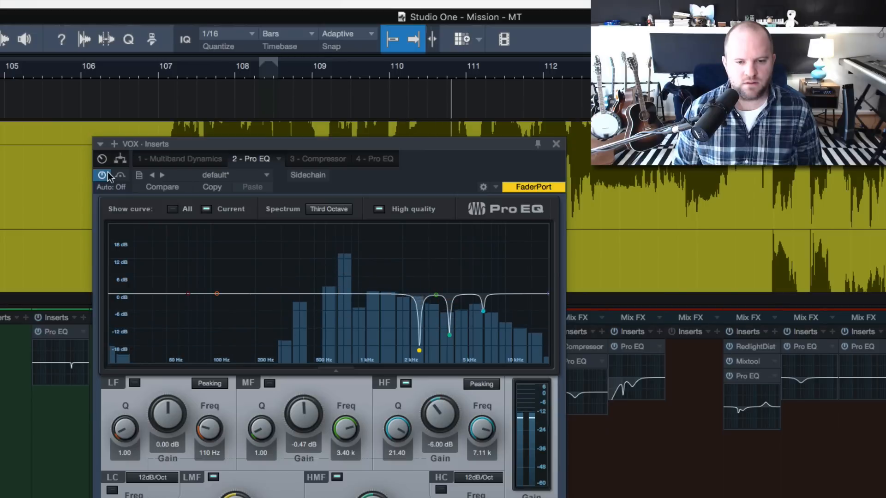
pyautogui.click(106, 175)
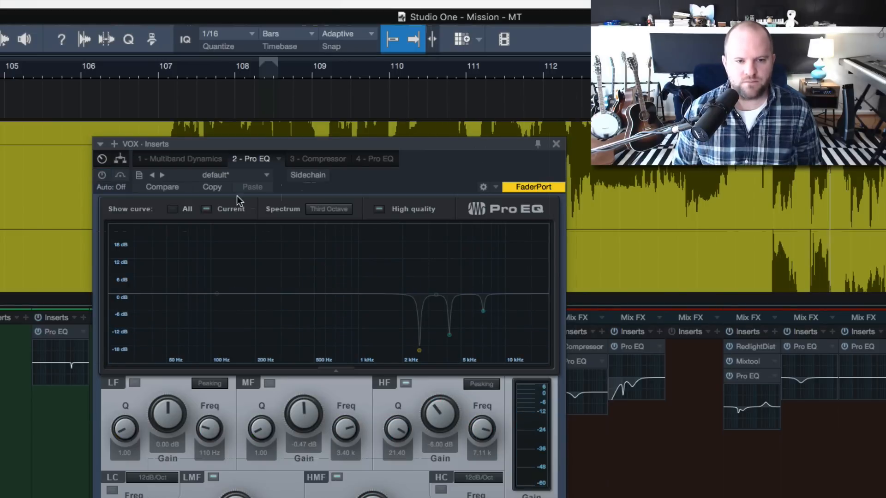
pyautogui.click(106, 175)
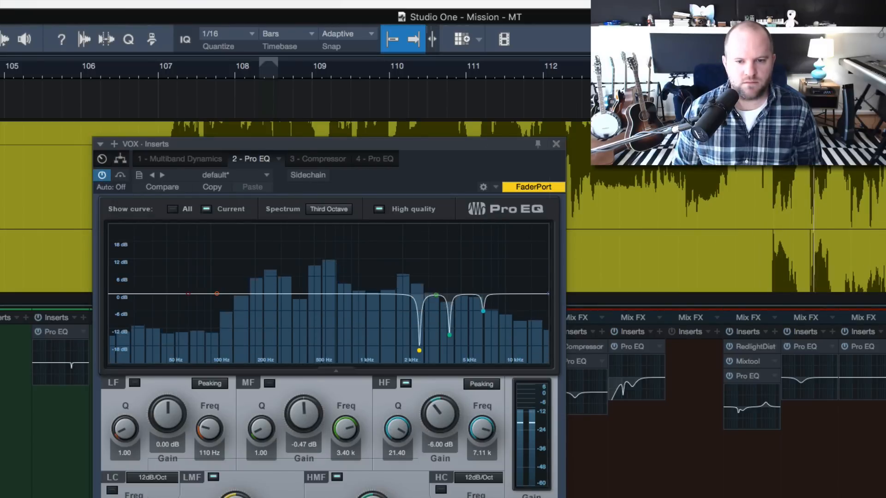
pyautogui.moveTo(500, 142); pyautogui.dragTo(490, 90)
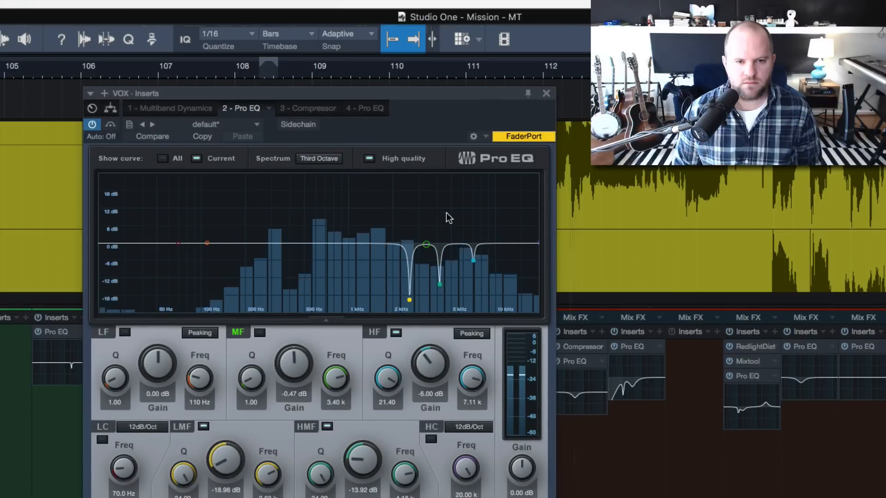
pyautogui.press('space')
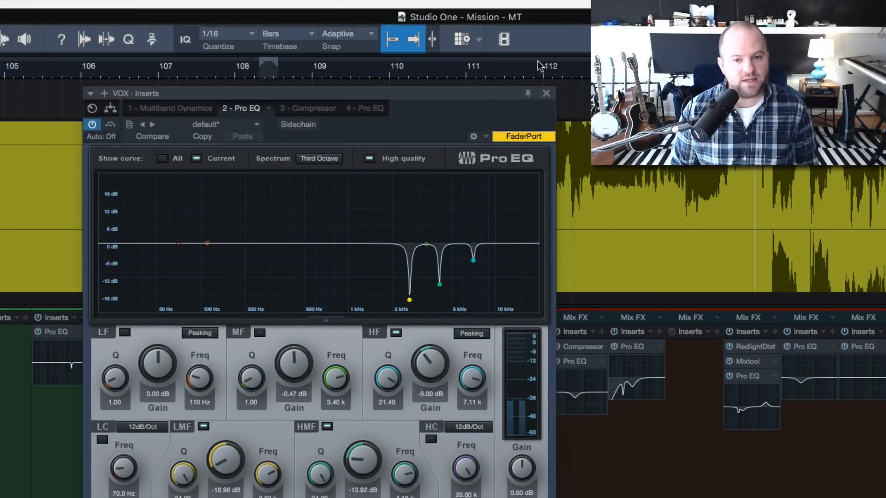
# - Check the bypassed Compressor and move the last Pro EQ ahead of it in the VOX bus's insert chain
pyautogui.click(327, 108)
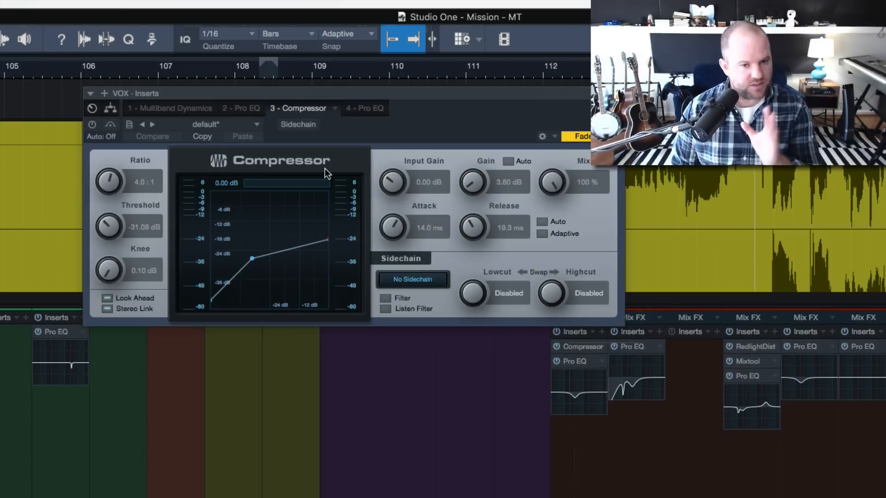
pyautogui.click(361, 109)
pyautogui.moveTo(323, 112); pyautogui.dragTo(301, 114)
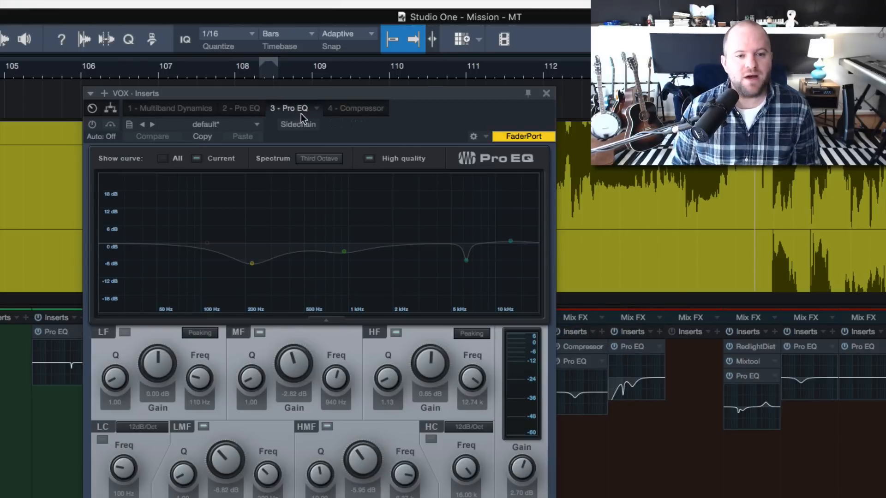
# - Switch on the second Pro EQ on the VOX bus and reset it to the default preset
pyautogui.click(95, 123)
pyautogui.click(177, 123)
pyautogui.click(181, 139)
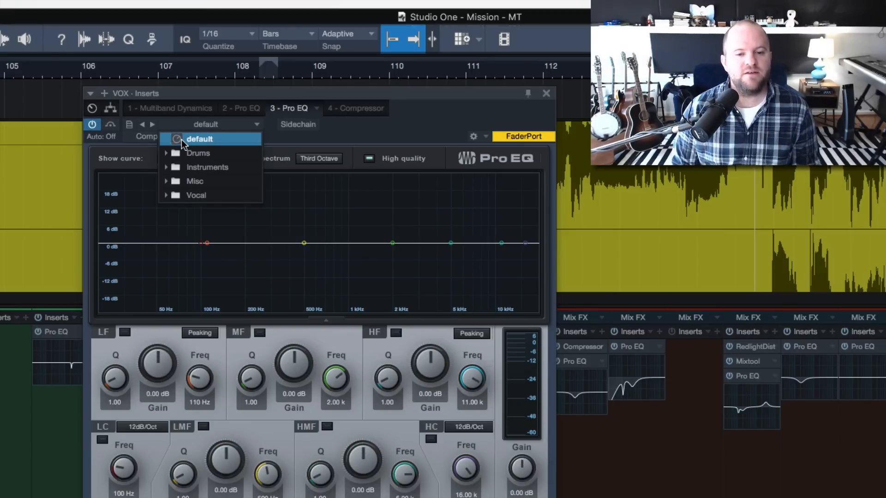
pyautogui.click(336, 184)
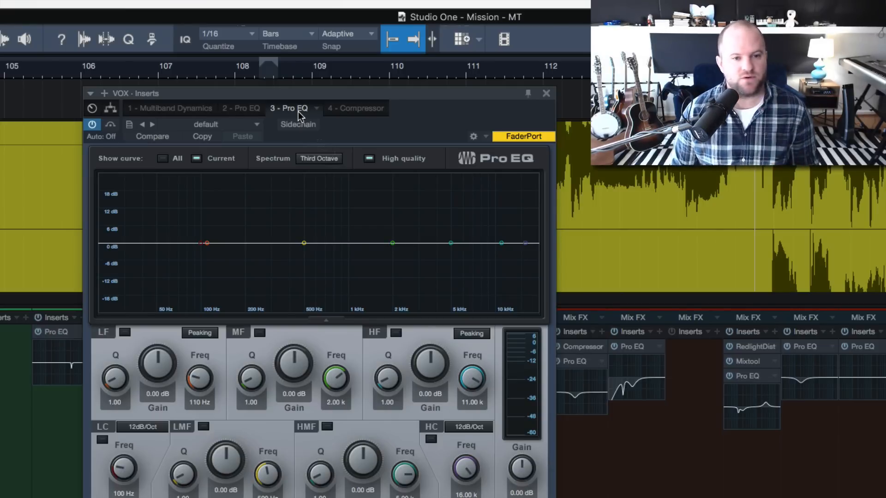
# - Play the vocals briefly and move the reset Pro EQ back after the Compressor in the insert chain
pyautogui.moveTo(298, 111); pyautogui.dragTo(267, 109)
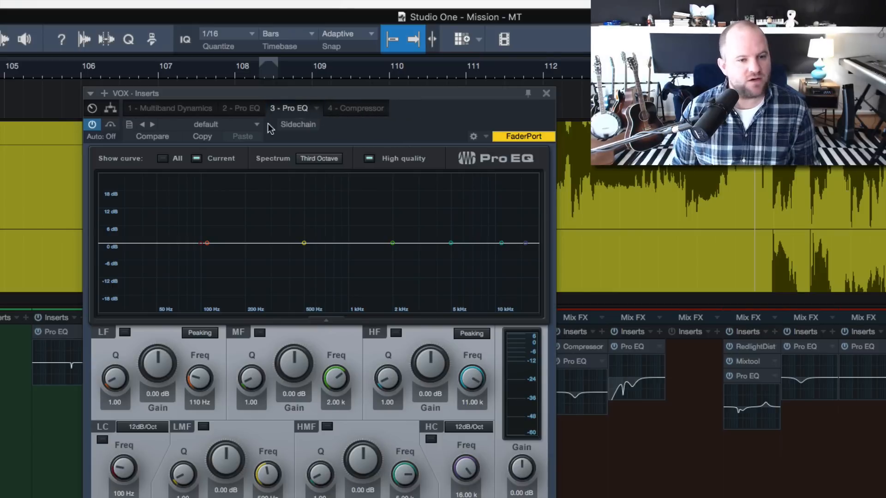
pyautogui.press('space')
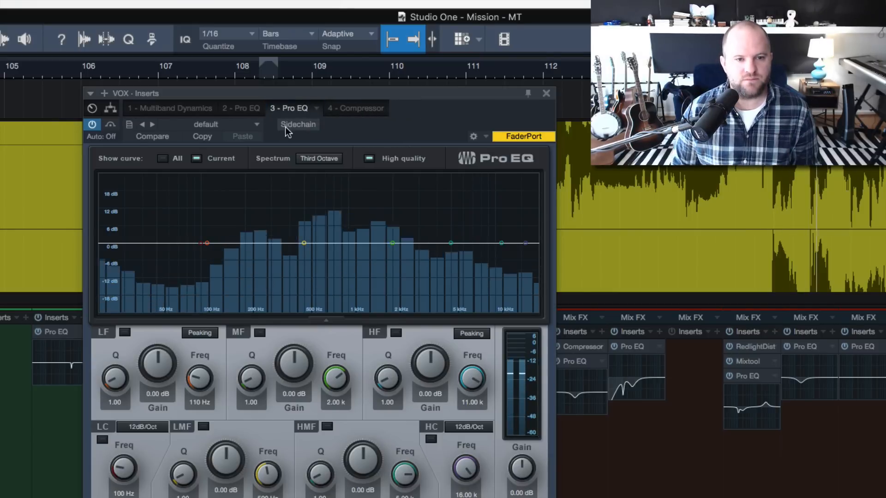
pyautogui.moveTo(290, 108); pyautogui.dragTo(365, 112)
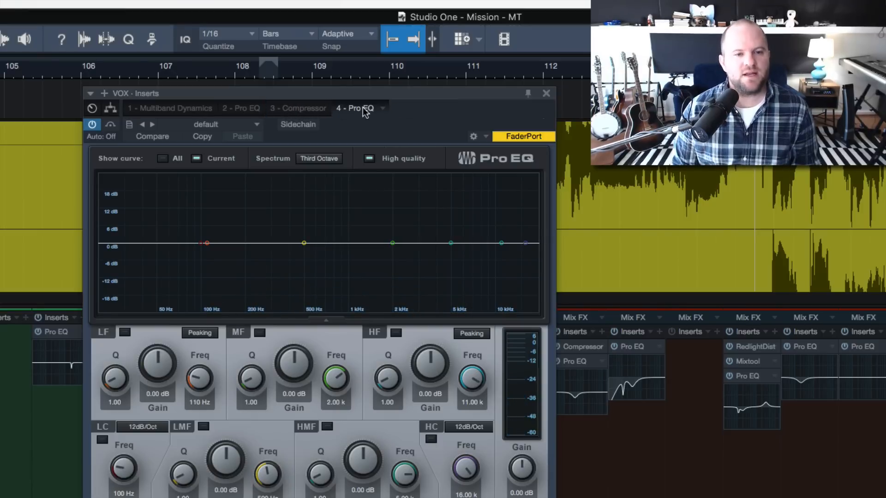
# - Reset the VOX bus's Compressor to its default preset and switch it on
pyautogui.click(297, 109)
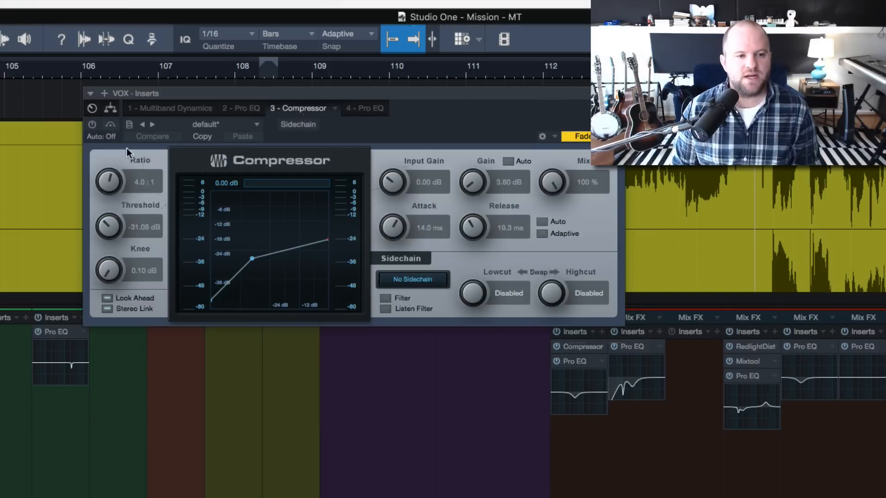
pyautogui.click(203, 122)
pyautogui.click(206, 138)
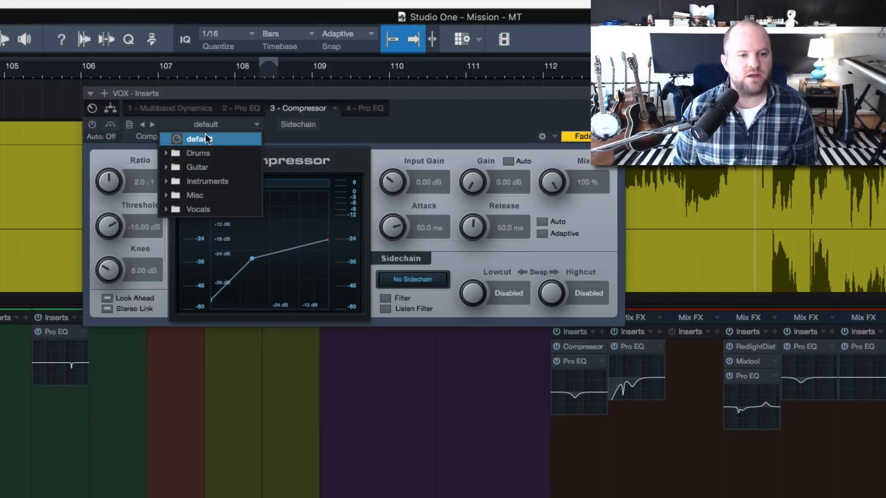
pyautogui.click(410, 133)
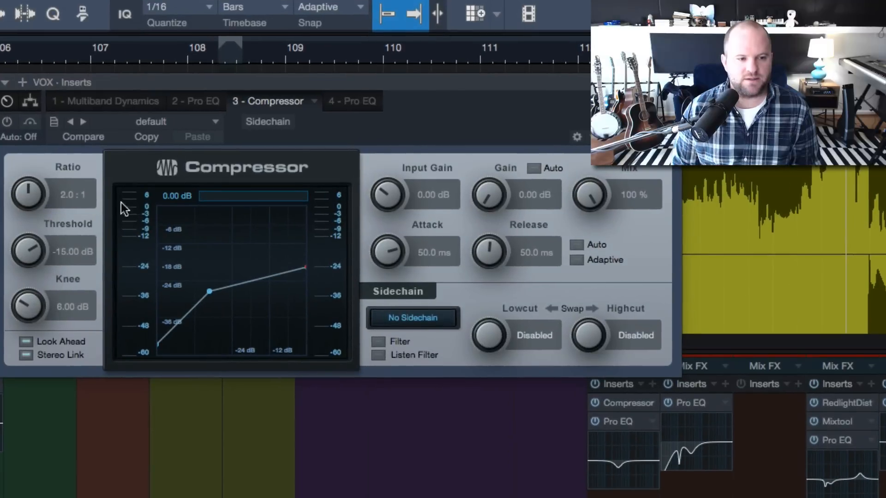
pyautogui.click(7, 121)
# - Set the Compressor's ratio to 3.8:1, knee to about 1.9 dB and threshold to about -21.7 dB, with the vocals playing
pyautogui.moveTo(420, 93); pyautogui.dragTo(448, 80)
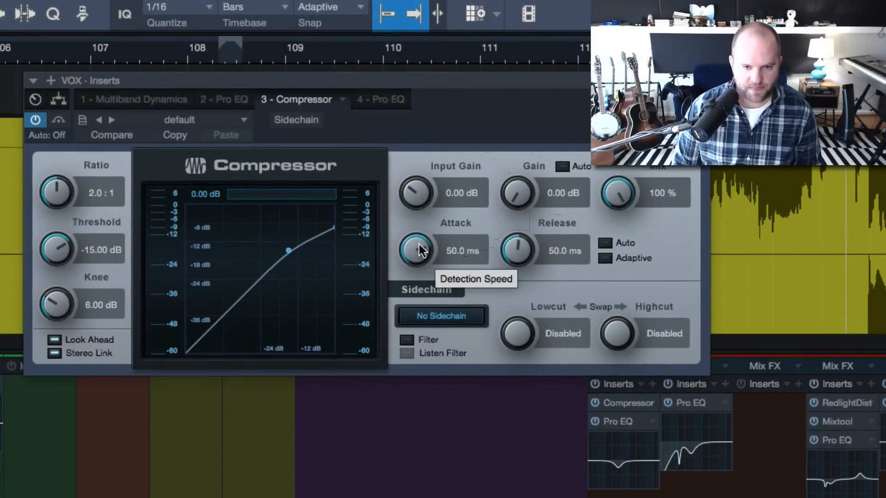
pyautogui.moveTo(57, 207); pyautogui.dragTo(53, 197)
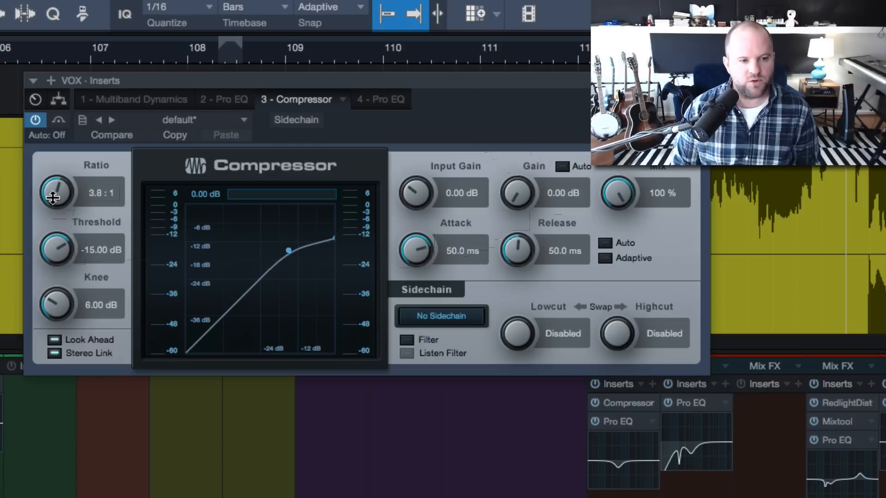
pyautogui.moveTo(56, 244); pyautogui.dragTo(54, 234)
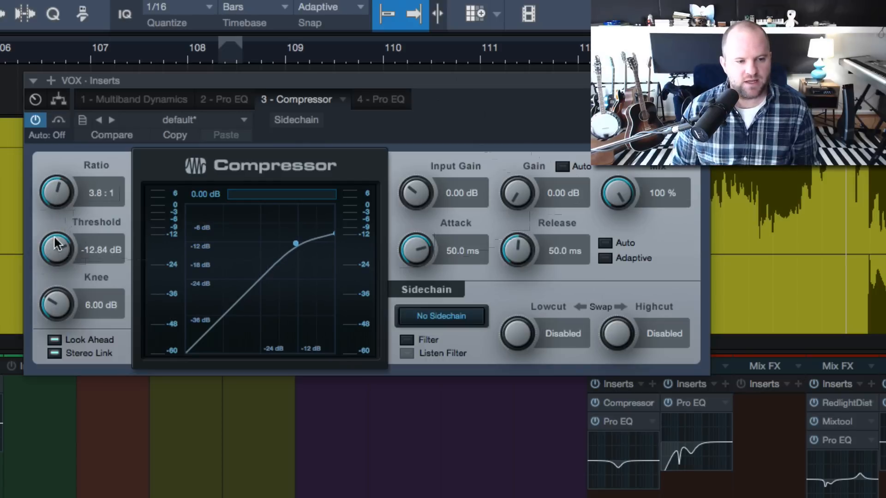
pyautogui.moveTo(58, 295); pyautogui.dragTo(63, 330)
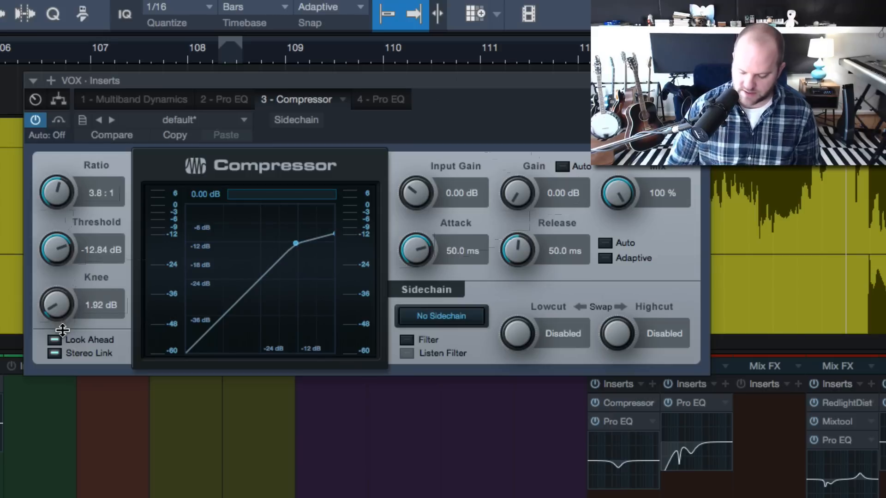
pyautogui.moveTo(58, 245); pyautogui.dragTo(65, 280)
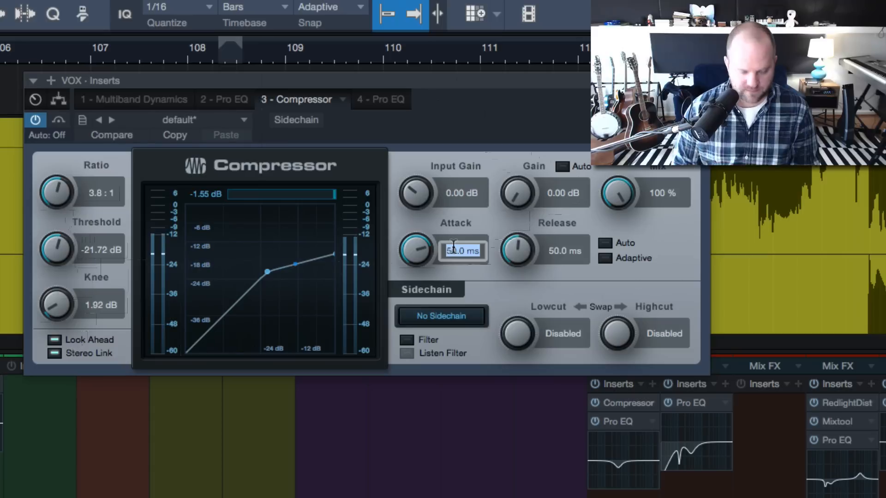
# - Set the Compressor's attack and release times to 20 ms each
pyautogui.write('20')
pyautogui.press('Return')
pyautogui.click(548, 245)
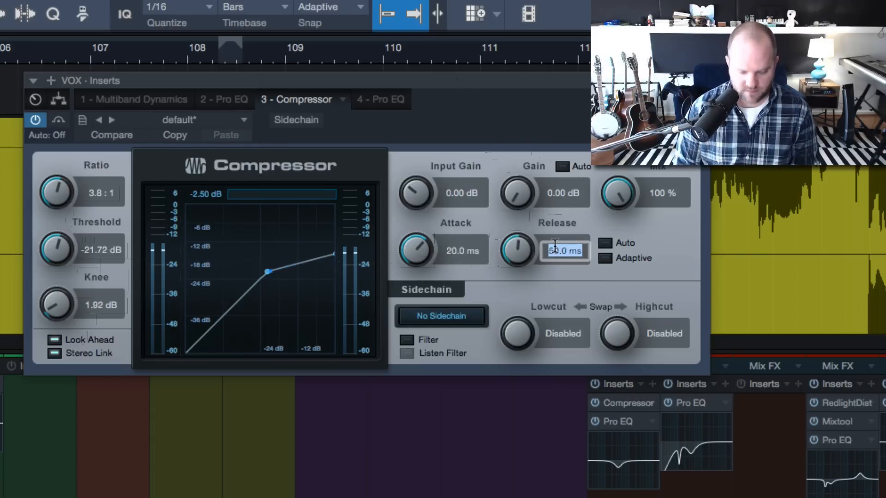
pyautogui.write('20')
pyautogui.press('Return')
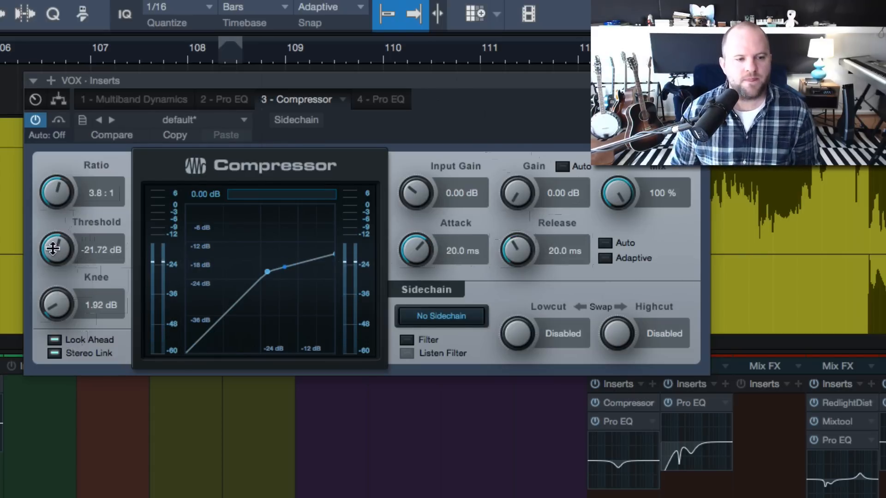
# - Set the Compressor's threshold to about -22.7 dB and its knee to about 0.1 dB while the vocals play
pyautogui.moveTo(52, 248); pyautogui.dragTo(53, 259)
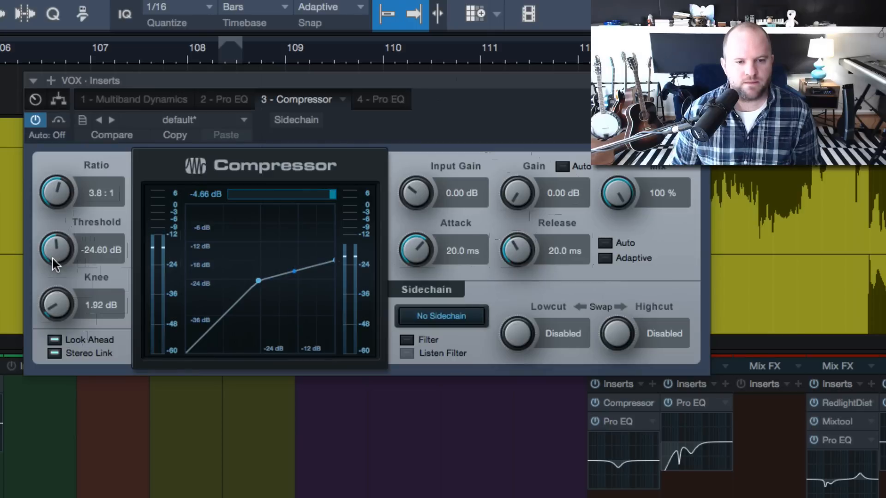
pyautogui.moveTo(53, 253); pyautogui.dragTo(53, 247)
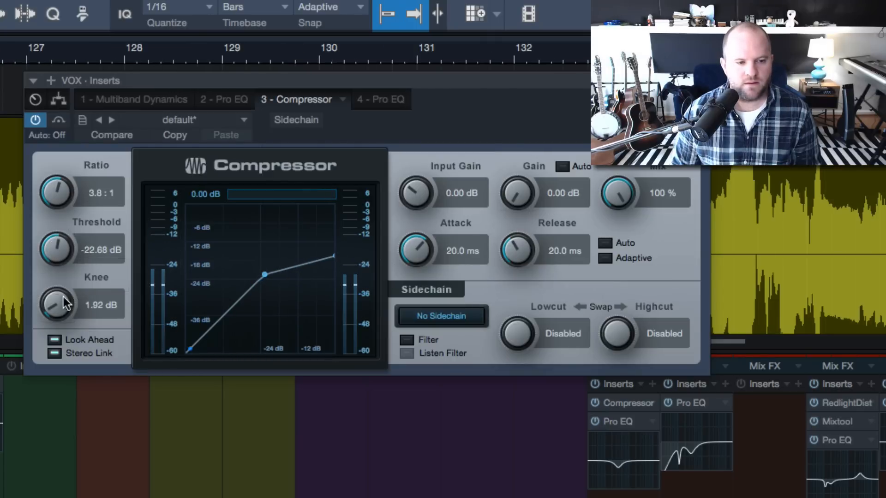
pyautogui.moveTo(60, 302); pyautogui.dragTo(63, 319)
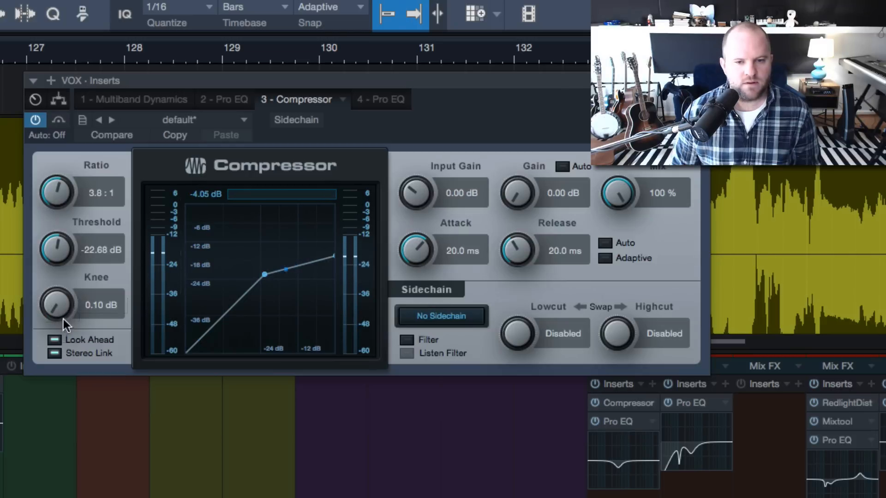
# - Set the Compressor's output gain to about 1.4 dB, ratio to 4.3:1 and attack to about 13.2 ms
pyautogui.moveTo(525, 206); pyautogui.dragTo(527, 184)
pyautogui.moveTo(527, 169); pyautogui.dragTo(522, 188)
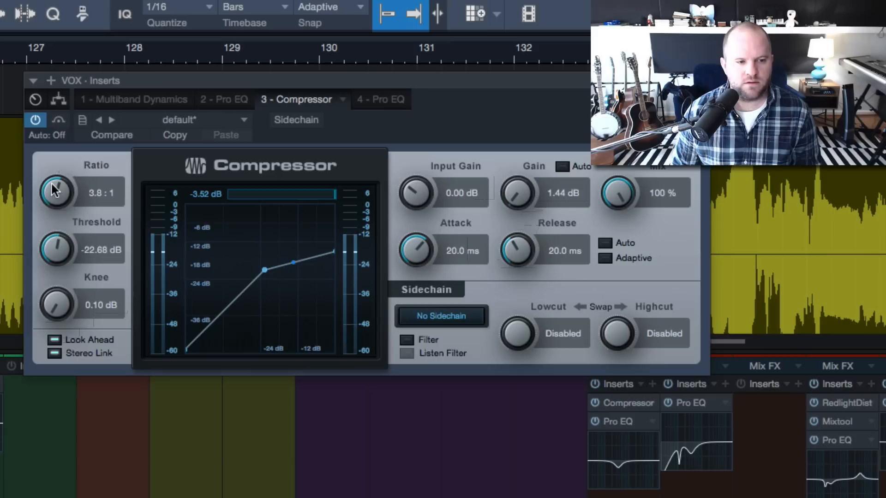
pyautogui.moveTo(52, 182); pyautogui.dragTo(50, 179)
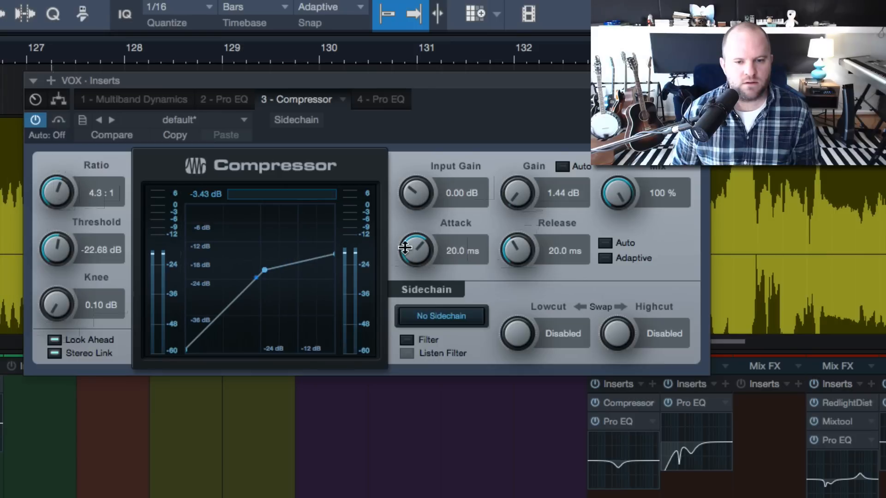
pyautogui.moveTo(396, 247)
pyautogui.mouseDown()
pyautogui.moveTo(408, 247)
pyautogui.moveTo(406, 259)
pyautogui.mouseUp()
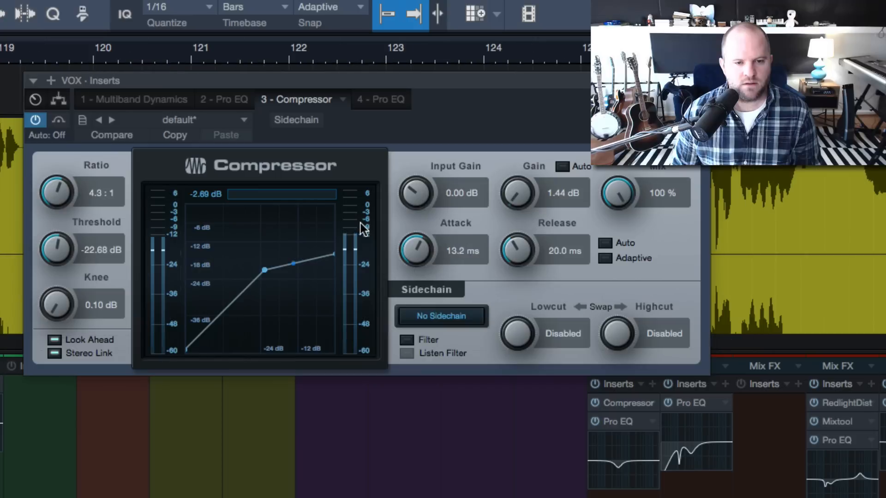
# - Raise the Compressor's output gain to about 2.4 dB and lower its threshold to about -24.8 dB
pyautogui.moveTo(361, 223)
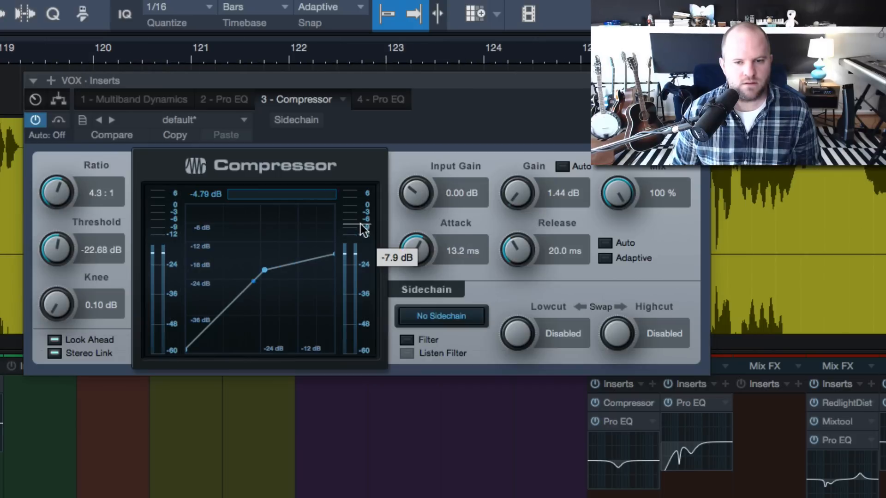
pyautogui.moveTo(514, 195); pyautogui.dragTo(514, 189)
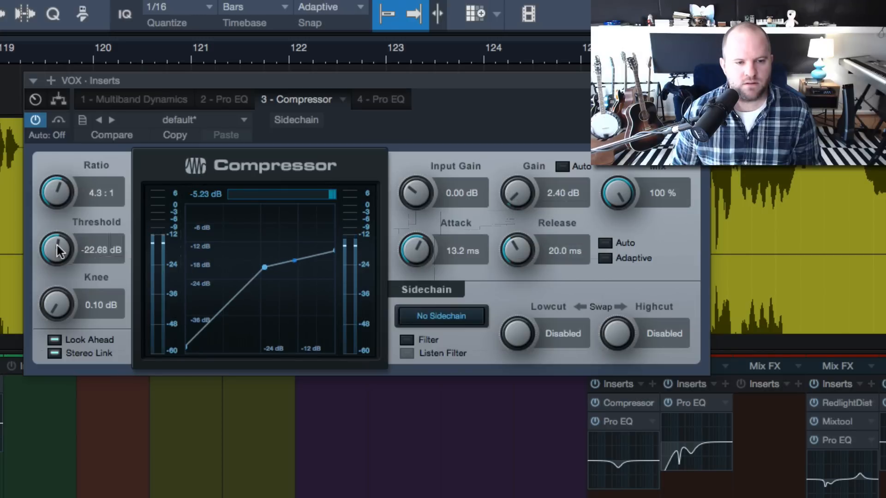
pyautogui.moveTo(57, 250); pyautogui.dragTo(59, 256)
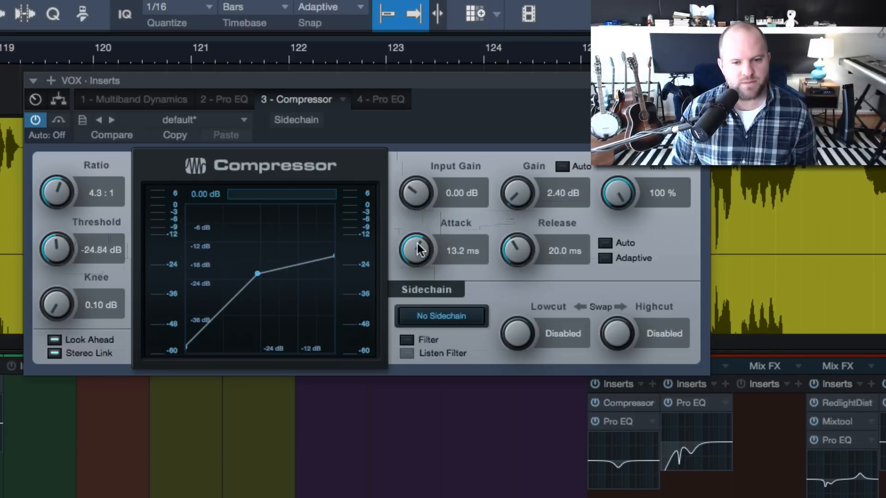
# - Enable the low cut in the VOX bus's fourth insert, Pro EQ, and set it to about 136 Hz during playback
pyautogui.click(388, 100)
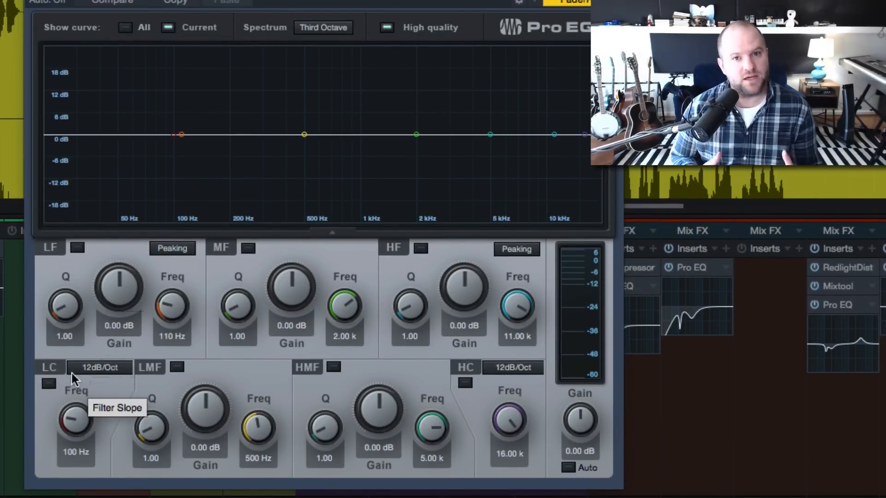
pyautogui.click(48, 383)
pyautogui.click(48, 383)
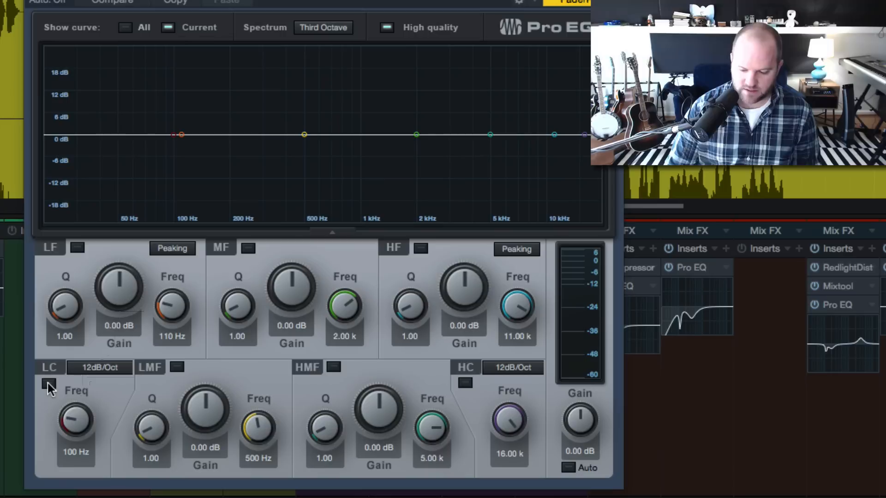
pyautogui.press('space')
pyautogui.click(48, 383)
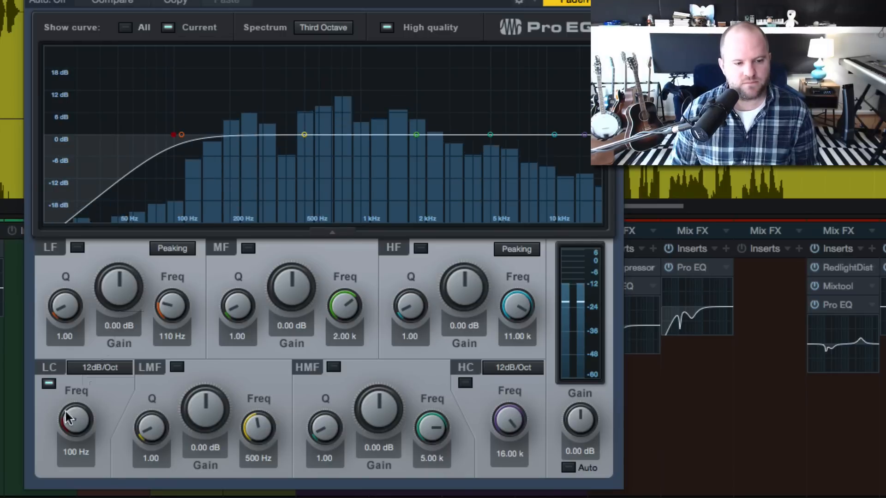
pyautogui.moveTo(69, 416); pyautogui.dragTo(89, 395)
# - Sweep the Pro EQ's LMF band for muddiness with a boost, ending at about 262 Hz, 15.3 dB and Q 1.60
pyautogui.moveTo(304, 135); pyautogui.dragTo(253, 85)
pyautogui.scroll(-10, 231, 56)
pyautogui.scroll(-3, 231, 57)
pyautogui.scroll(5, 254, 86)
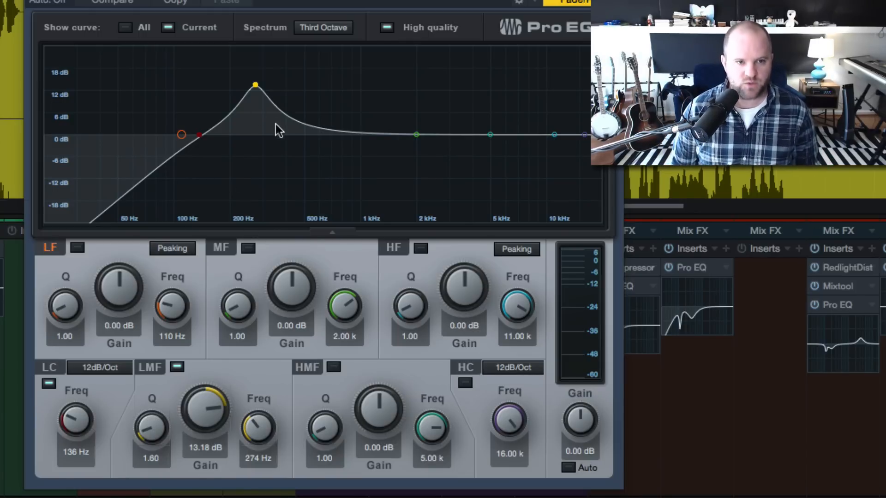
pyautogui.moveTo(255, 85); pyautogui.dragTo(257, 89)
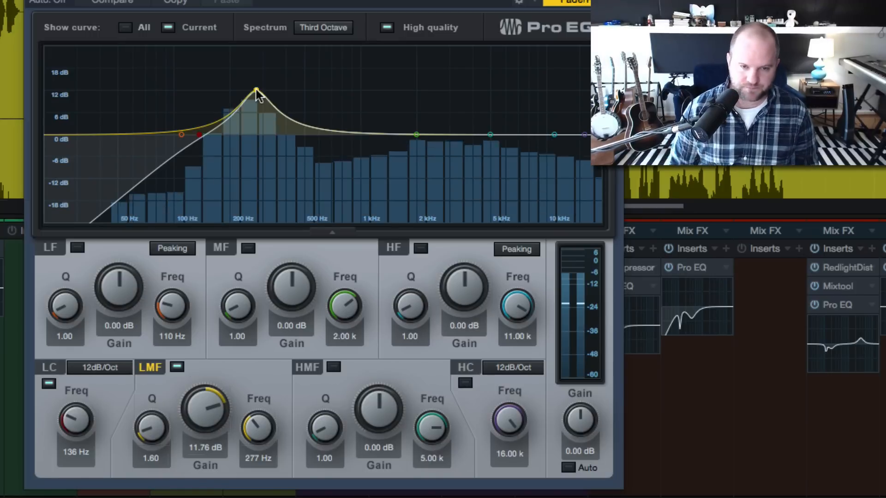
pyautogui.moveTo(256, 91)
pyautogui.mouseDown()
pyautogui.moveTo(222, 31)
pyautogui.moveTo(252, 78)
pyautogui.mouseUp()
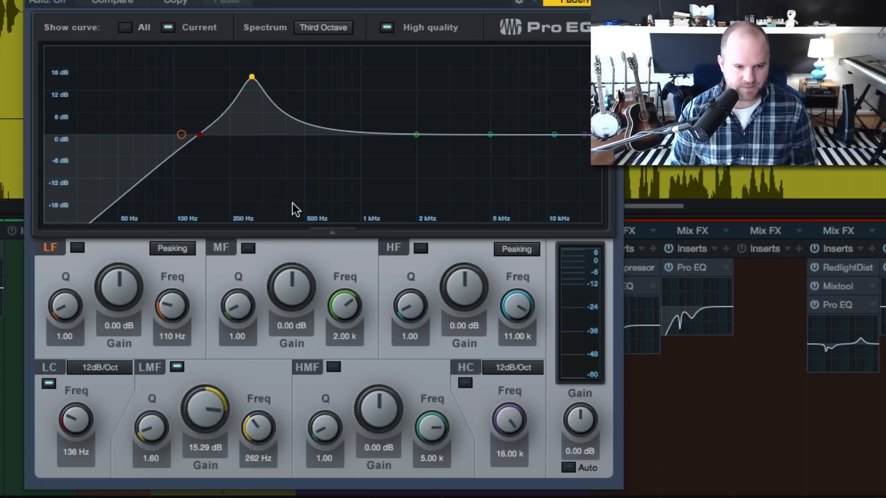
# - Cut the LMF band by about 3.9 dB with Q 2.51, compare it on and off during playback, and close the Pro EQ
pyautogui.moveTo(202, 419)
pyautogui.mouseDown()
pyautogui.moveTo(203, 429)
pyautogui.moveTo(213, 421)
pyautogui.moveTo(206, 459)
pyautogui.moveTo(205, 440)
pyautogui.moveTo(158, 421)
pyautogui.moveTo(198, 418)
pyautogui.mouseUp()
pyautogui.press('space')
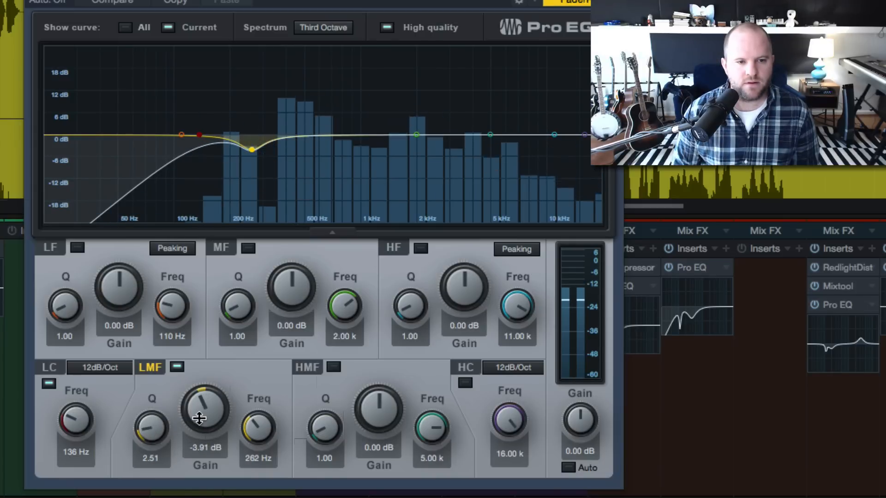
pyautogui.click(179, 365)
pyautogui.click(179, 365)
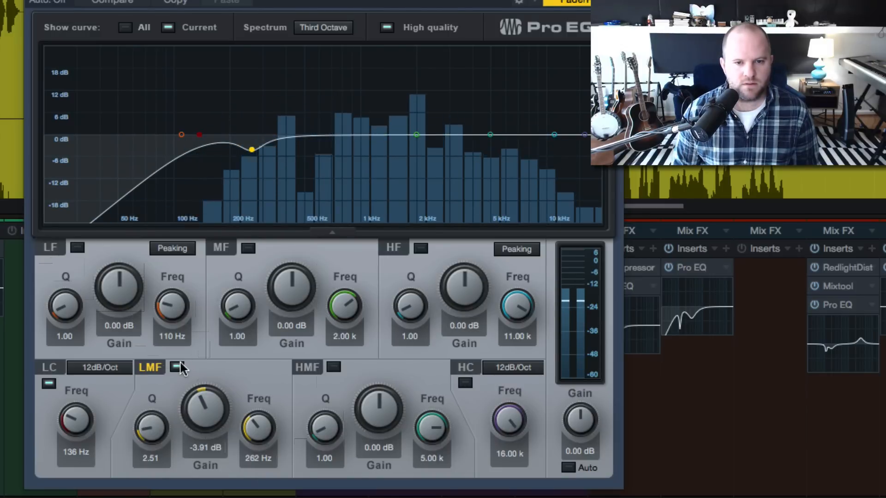
pyautogui.press('space')
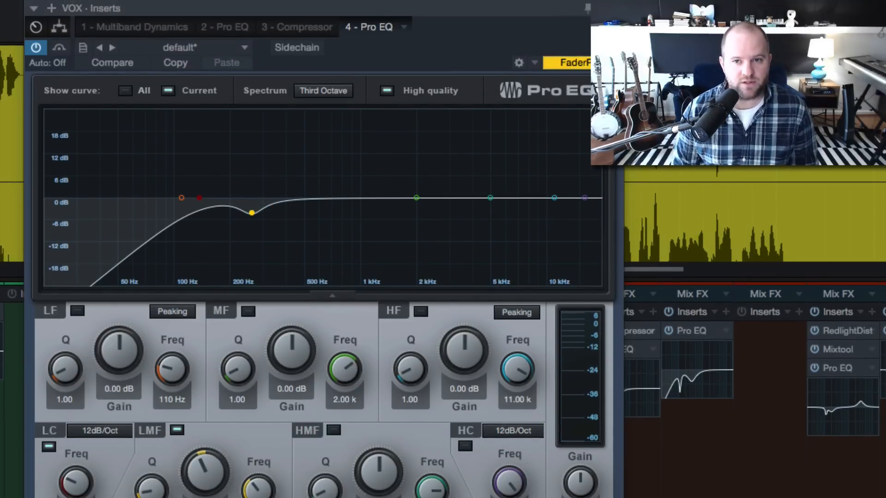
pyautogui.click(615, 12)
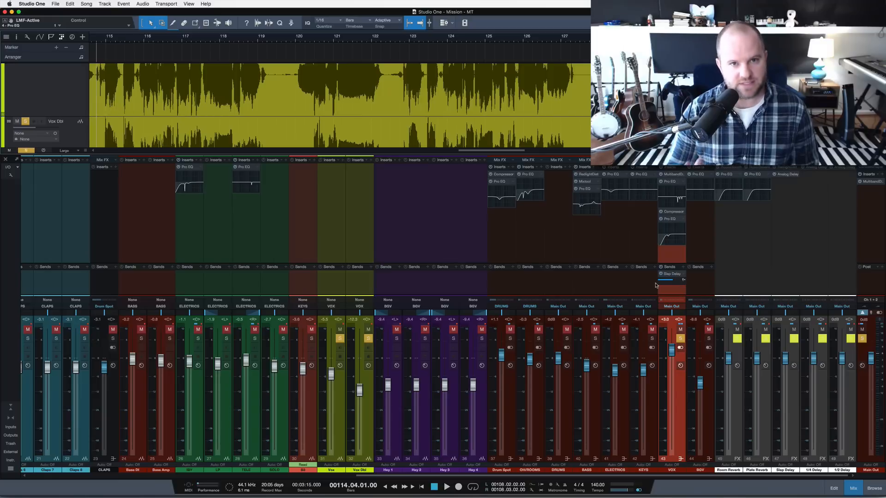
# - Clear the vocal solos, play the full mix with the timeline zoomed out, and set the Vox Dbl track's volume to -10.0 dB
pyautogui.hotkey('shift', 's')
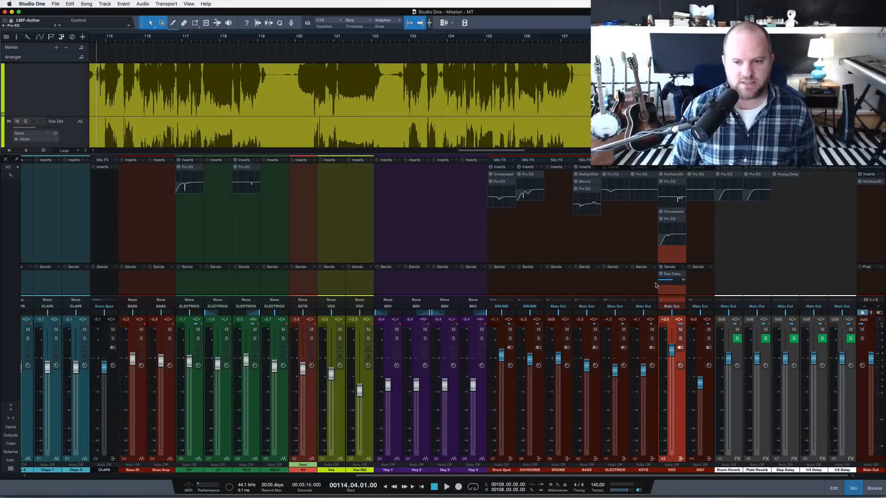
pyautogui.moveTo(356, 36); pyautogui.dragTo(350, 24)
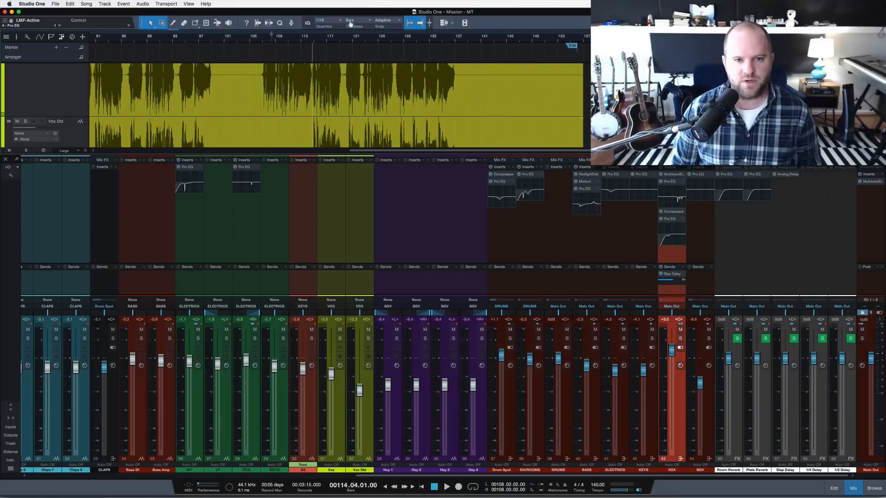
pyautogui.press('space')
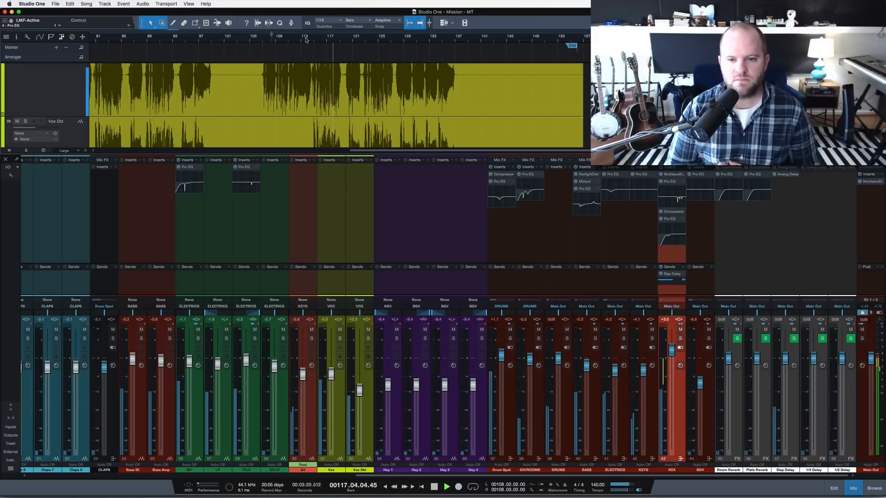
pyautogui.click(368, 283)
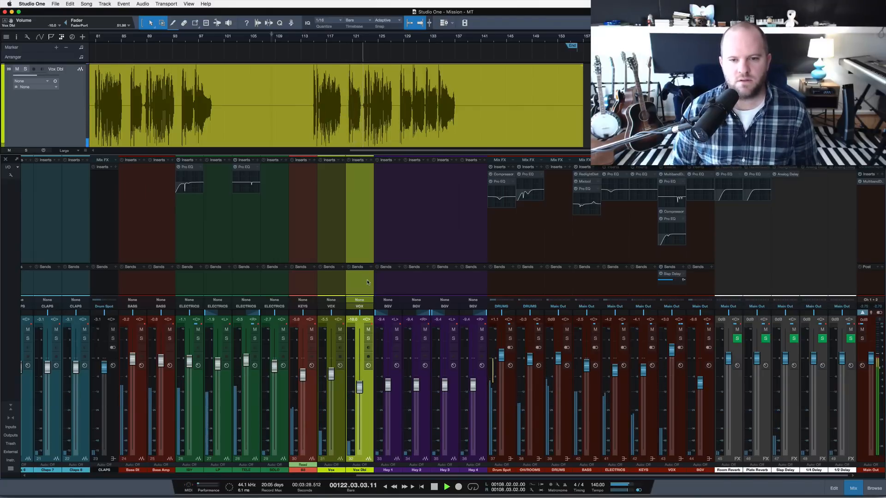
# - Compare the vocals soloed and in the full mix, toggling the VOX bus's Slap Delay send, and stop playback
pyautogui.click(794, 339)
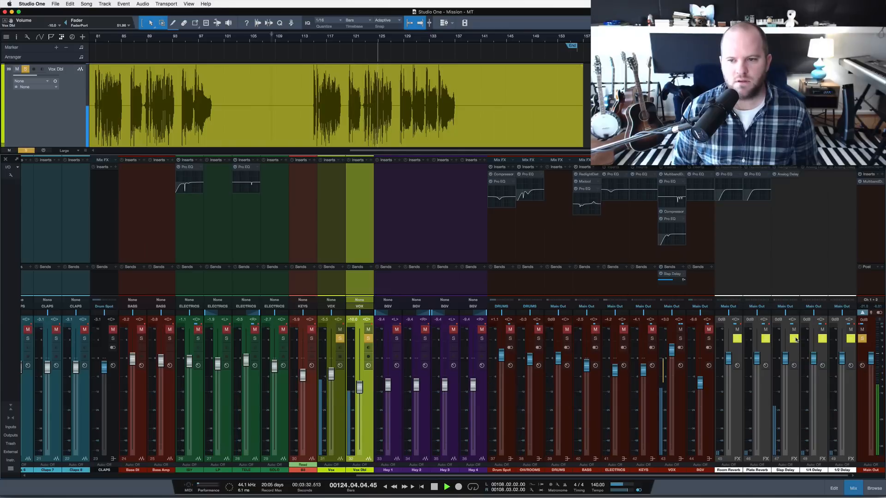
pyautogui.click(795, 339)
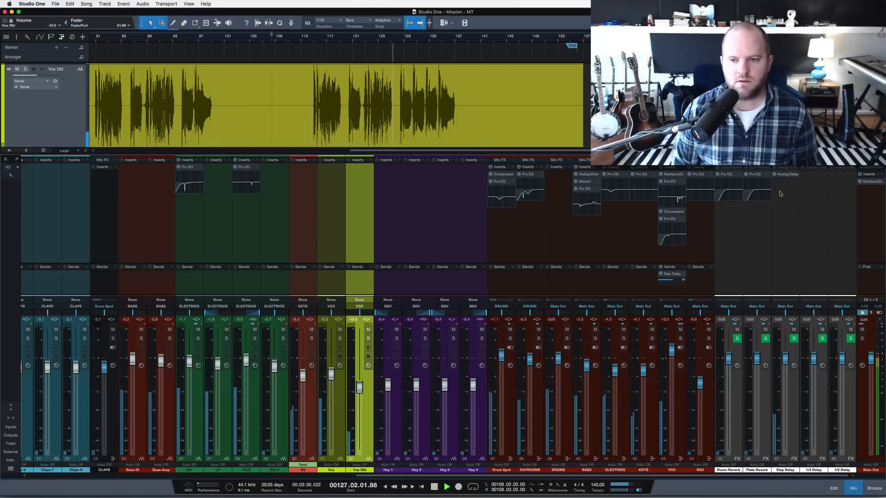
pyautogui.click(660, 275)
pyautogui.press('space')
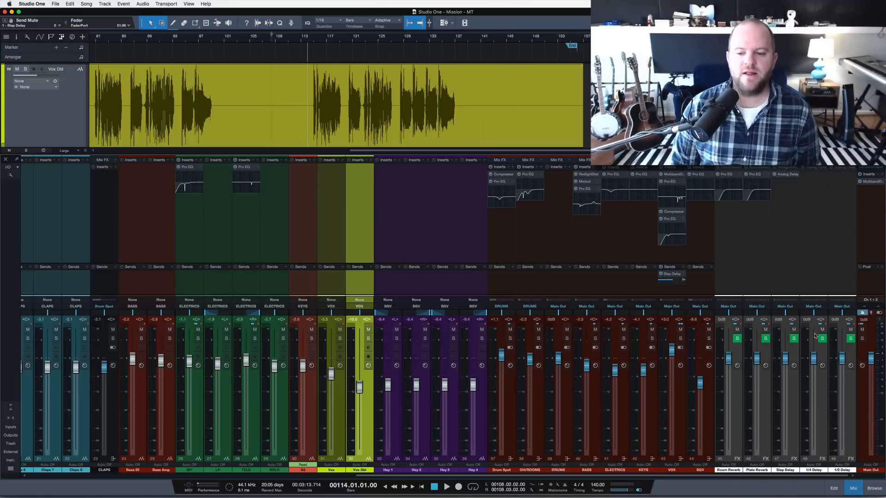
# - Solo the vocals again, show the effects browser, and review the Analog Delay on the Slap Delay channel
pyautogui.click(794, 339)
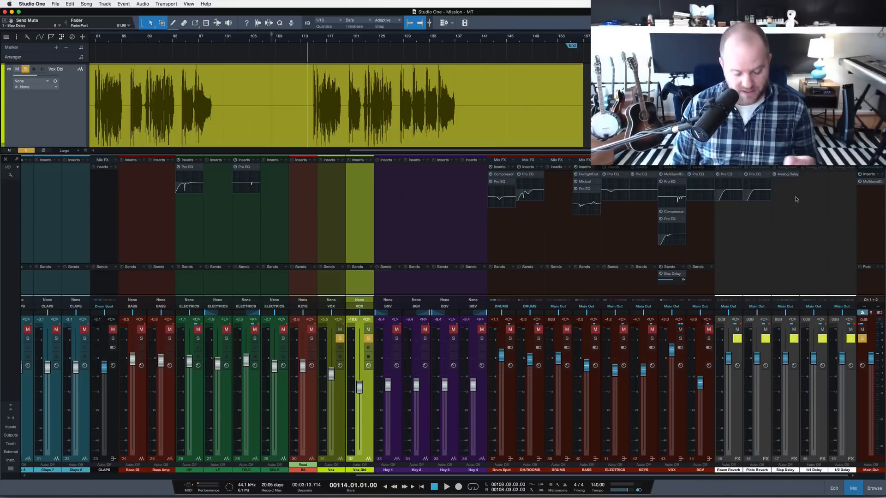
pyautogui.press('F5')
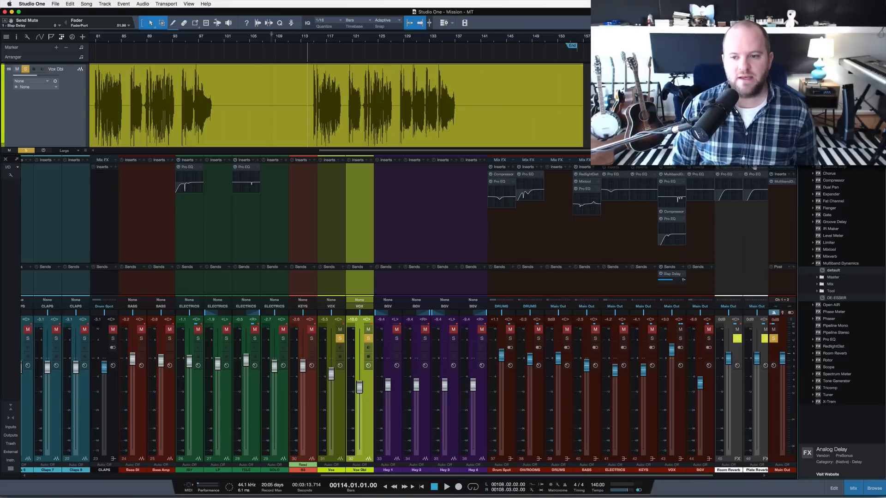
pyautogui.hscroll(4, 741, 224)
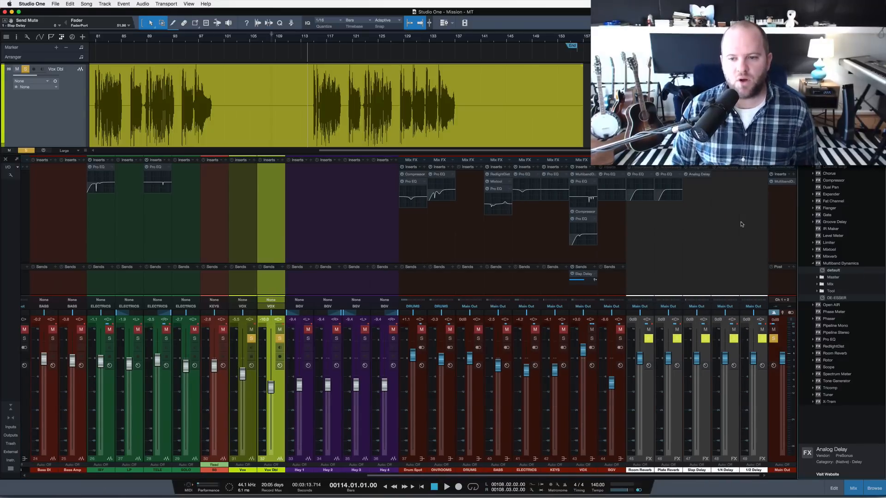
pyautogui.doubleClick(698, 175)
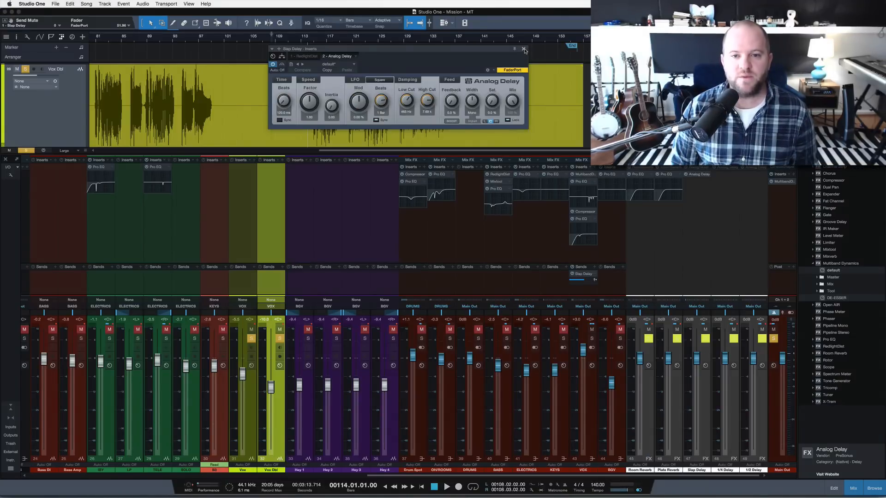
pyautogui.click(524, 49)
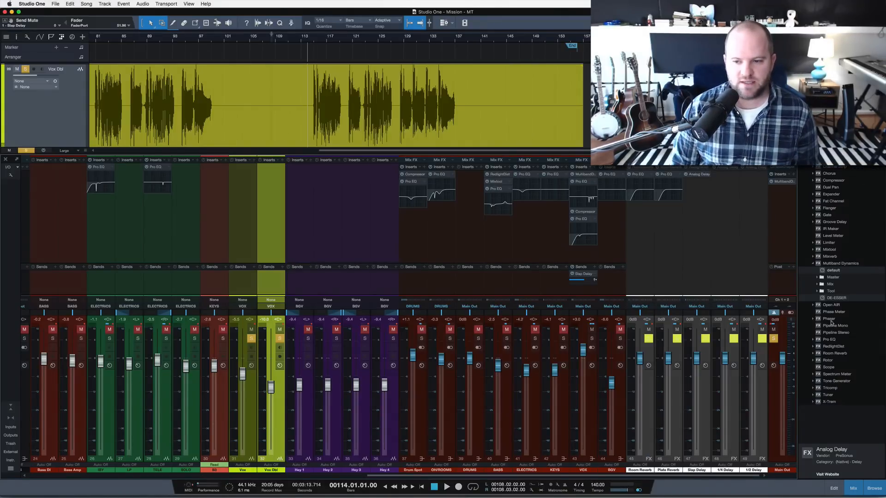
# - Insert a Pro EQ after the Analog Delay on the Slap Delay channel and collapse the Multiband Dynamics presets in the browser
pyautogui.doubleClick(829, 340)
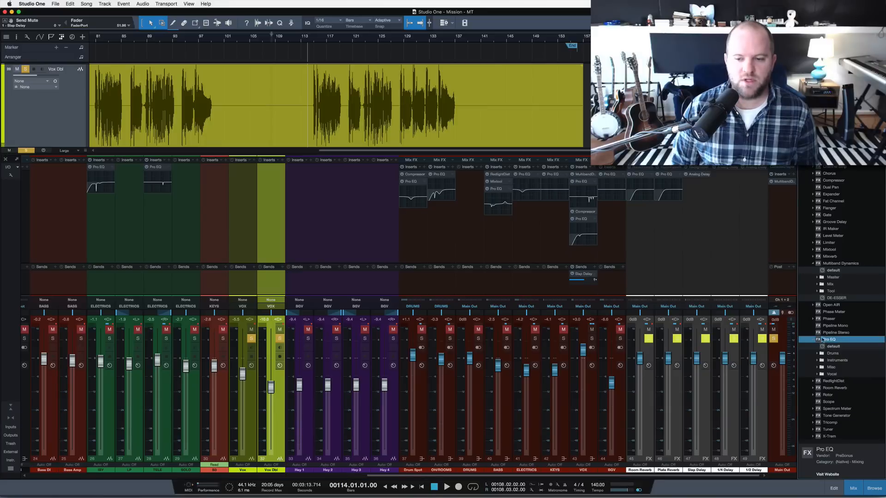
pyautogui.moveTo(823, 340); pyautogui.dragTo(706, 235)
pyautogui.doubleClick(827, 264)
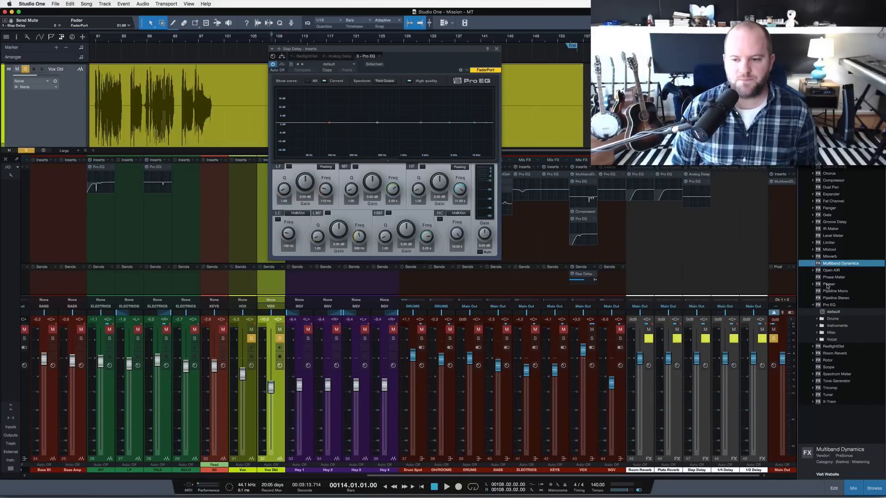
# - Collapse the Pro EQ presets and audition Slap Delay EQ boosts of 22.12 dB at 257 Hz and 4.94 dB at 2.01 kHz during playback
pyautogui.doubleClick(828, 305)
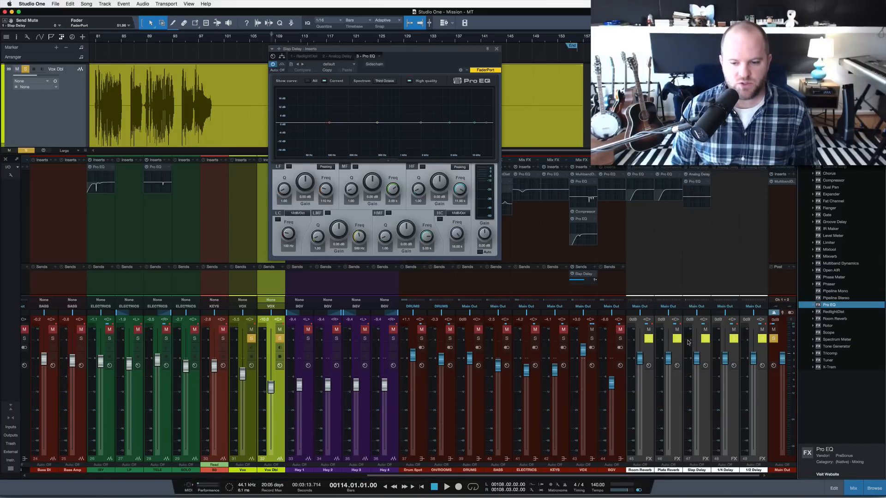
pyautogui.click(705, 339)
pyautogui.click(705, 339)
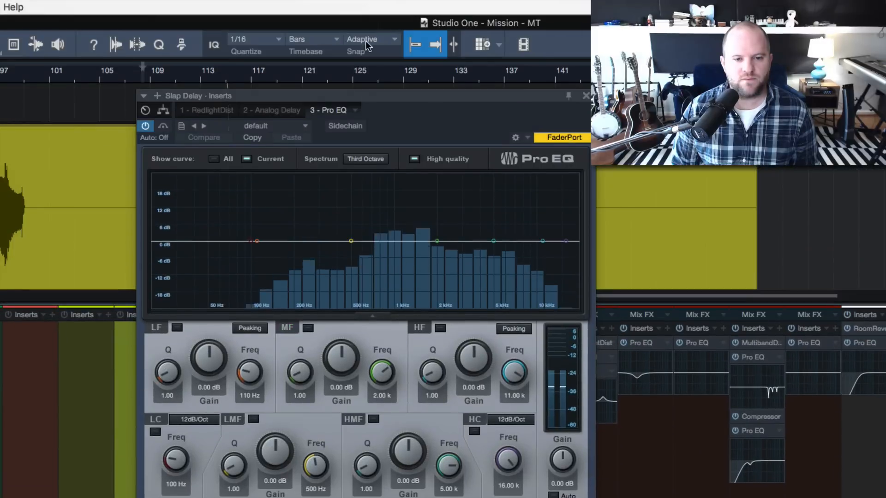
pyautogui.moveTo(351, 240); pyautogui.dragTo(336, 278)
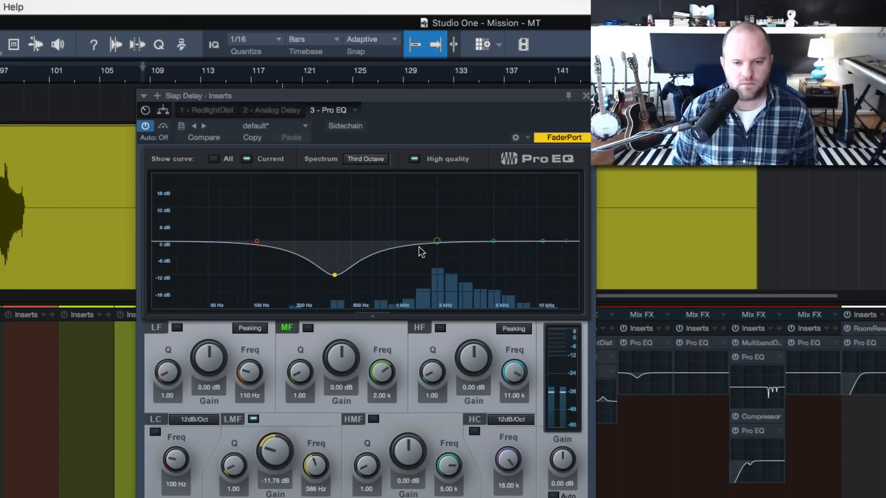
pyautogui.moveTo(493, 241); pyautogui.dragTo(437, 227)
pyautogui.moveTo(337, 274); pyautogui.dragTo(310, 180)
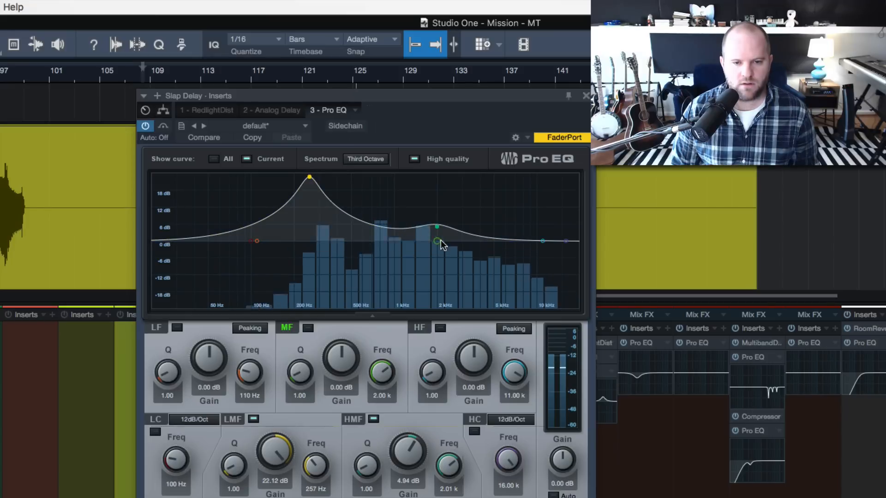
pyautogui.press('space')
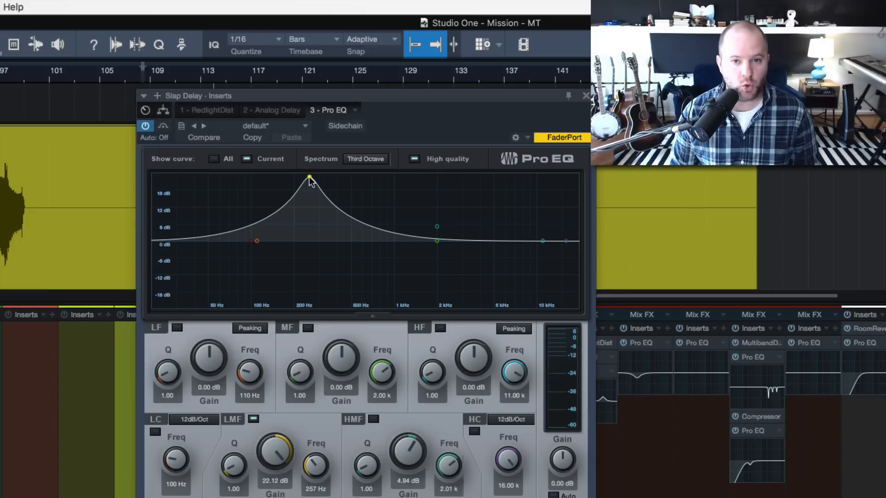
pyautogui.press('space')
# - On the Slap Delay's Pro EQ, cut 15.53 dB at 309 Hz with Q 1.30, set output gain to 4.32 dB, and boost around 2 kHz
pyautogui.moveTo(310, 179); pyautogui.dragTo(308, 289)
pyautogui.scroll(-3, 308, 288)
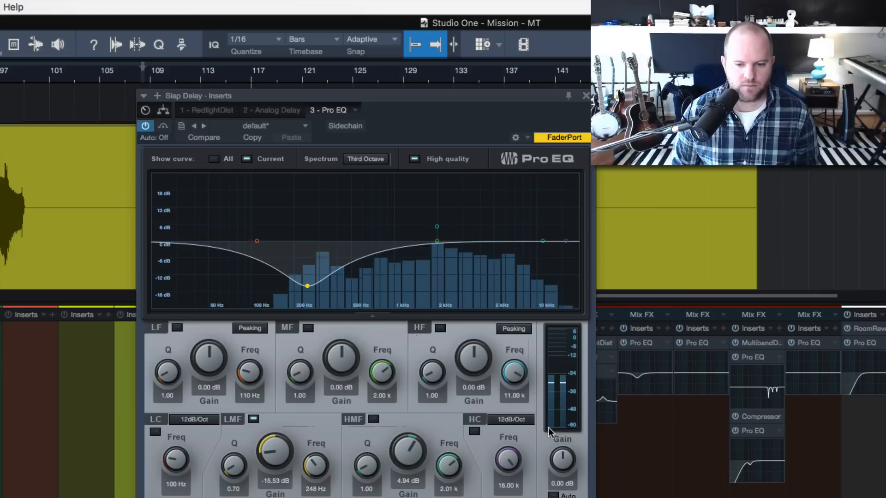
pyautogui.moveTo(557, 456); pyautogui.dragTo(556, 434)
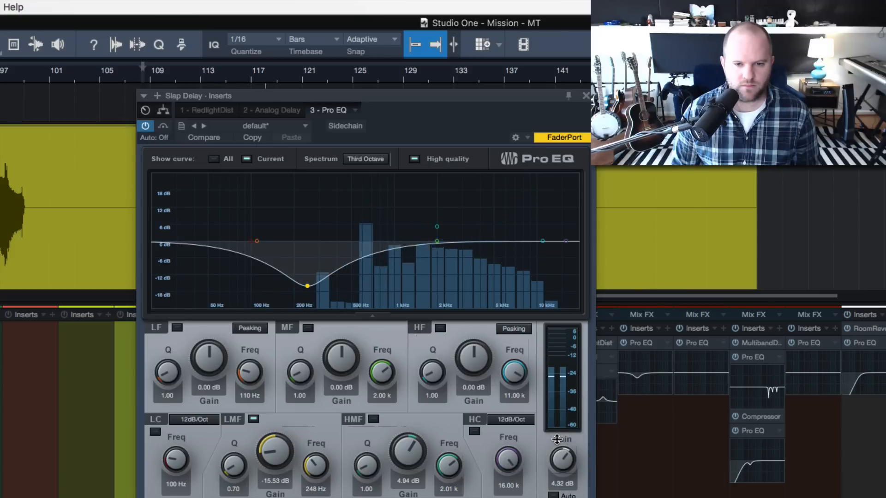
pyautogui.moveTo(307, 286); pyautogui.dragTo(320, 287)
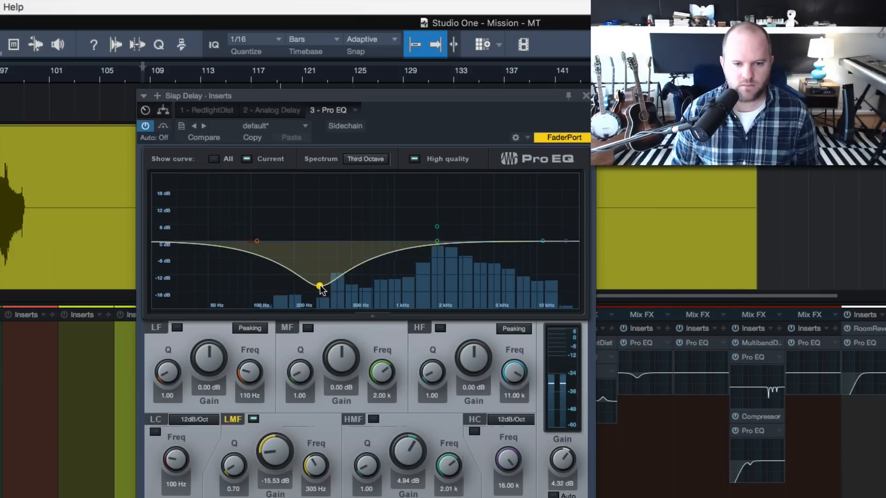
pyautogui.scroll(3, 320, 286)
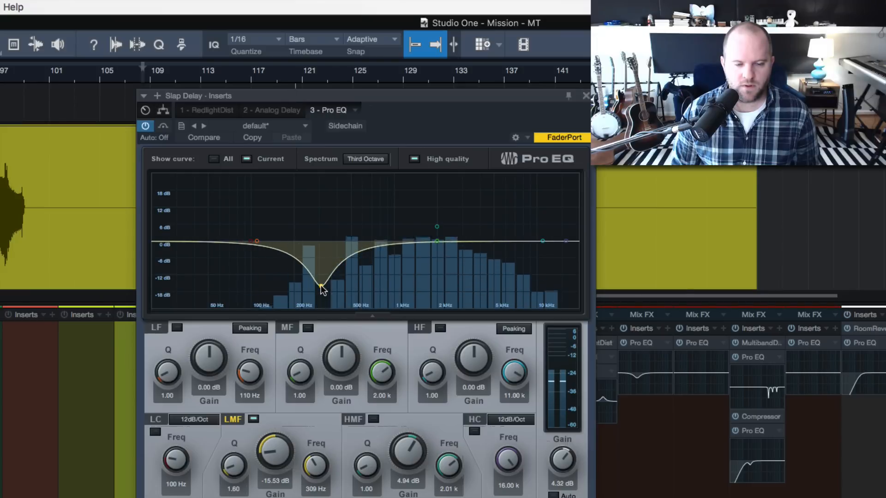
pyautogui.scroll(2, 322, 288)
pyautogui.moveTo(436, 241); pyautogui.dragTo(436, 223)
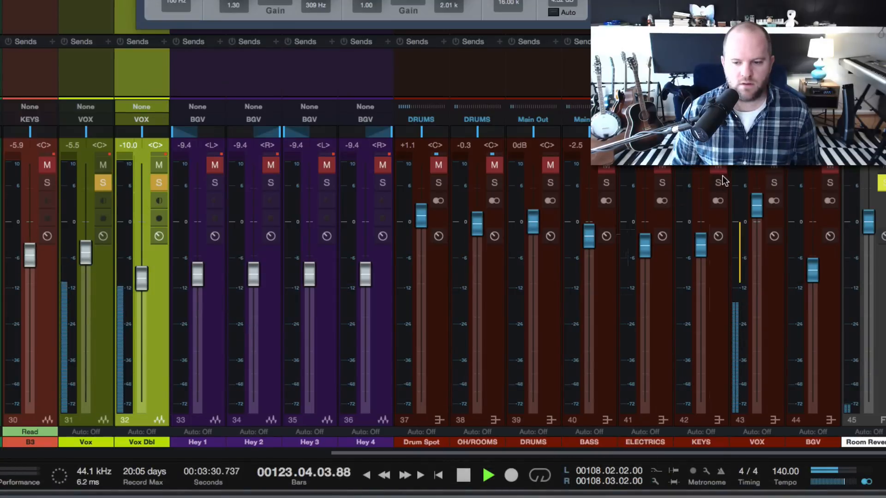
# - Clear the vocal solos and reduce the Slap Delay's mid-band EQ boost to about 1.6 dB at 1.84 kHz, closing the Pro EQ
pyautogui.click(764, 189)
pyautogui.click(774, 182)
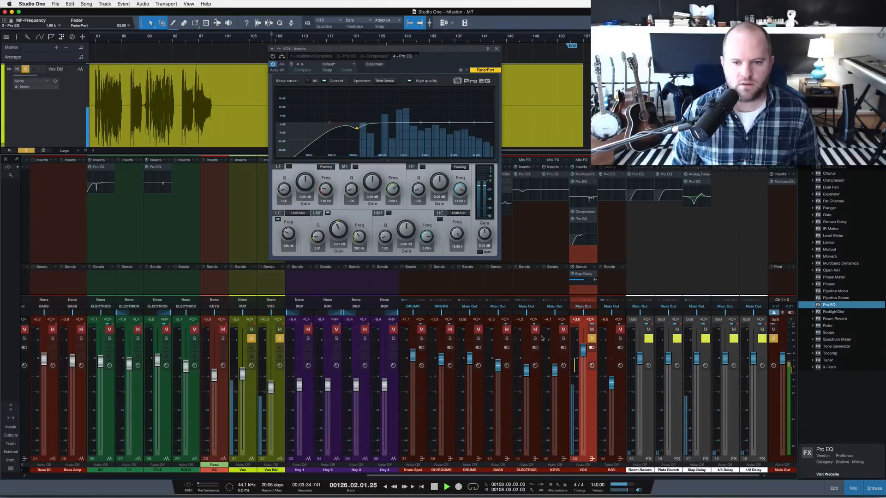
pyautogui.click(592, 339)
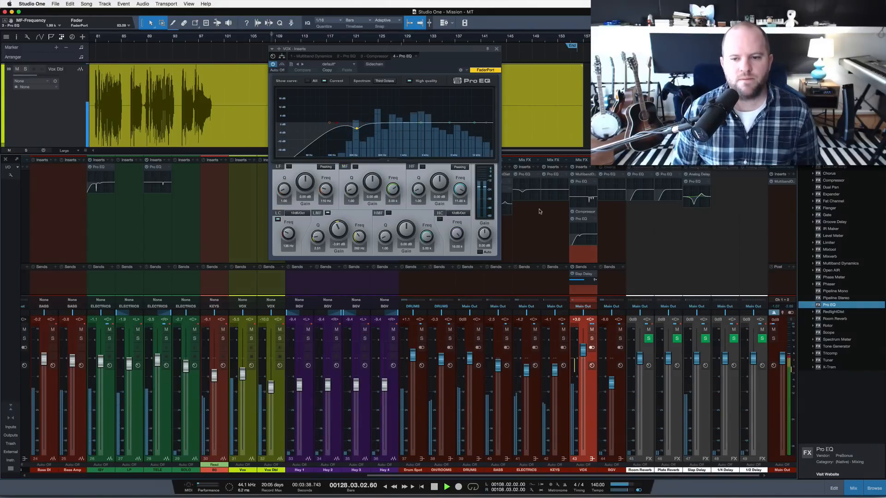
pyautogui.click(696, 182)
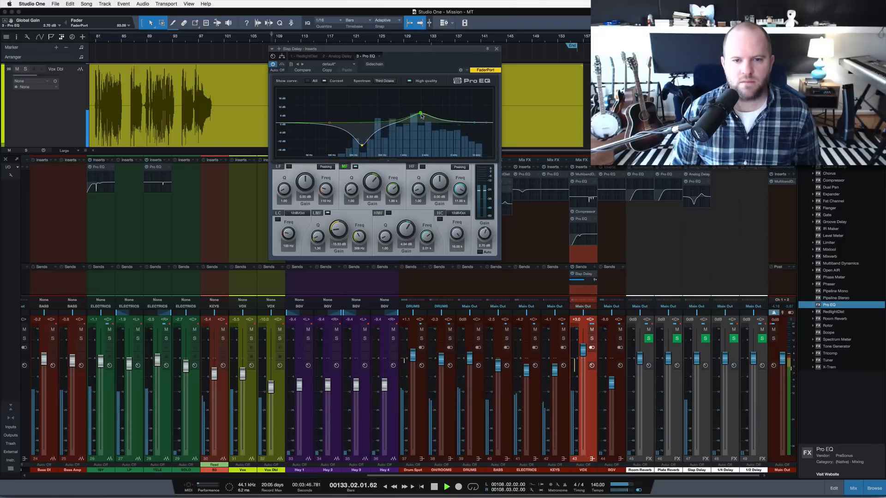
pyautogui.moveTo(421, 123); pyautogui.dragTo(420, 122)
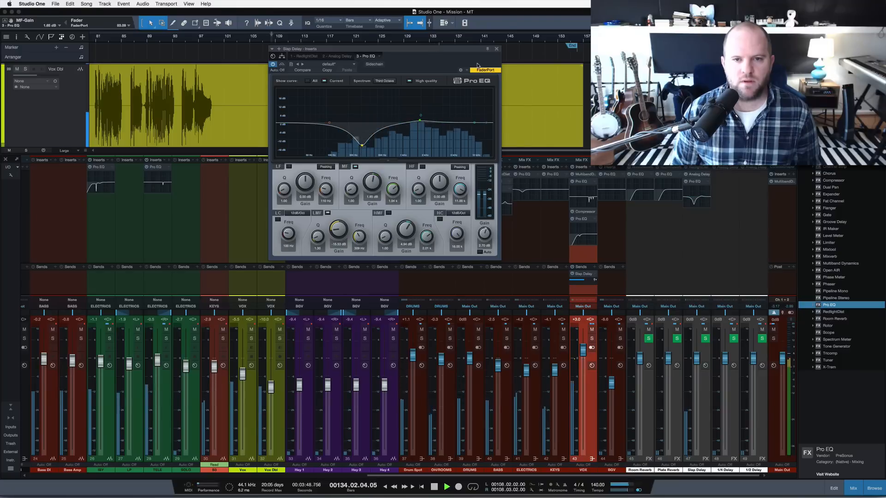
pyautogui.click(497, 49)
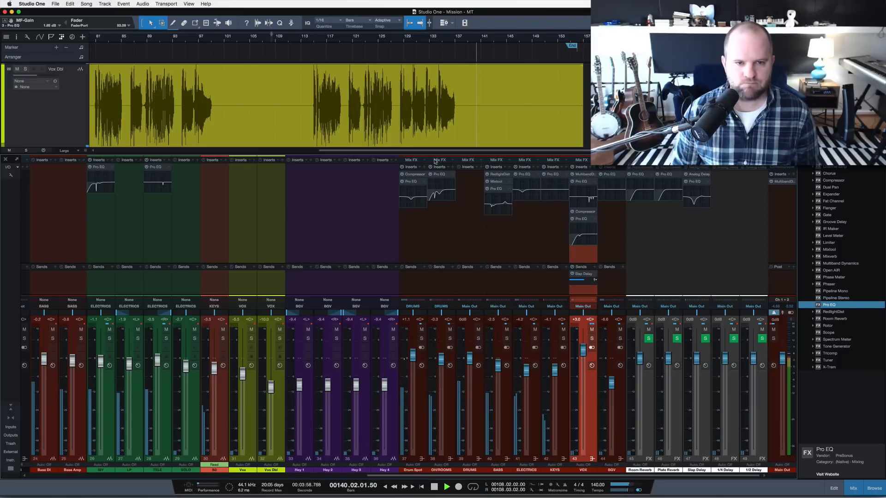
# - Play the full mix from an earlier verse near bar 34 and bring the lead Vox track into view
pyautogui.hscroll(-10, 258, 76)
pyautogui.press('space')
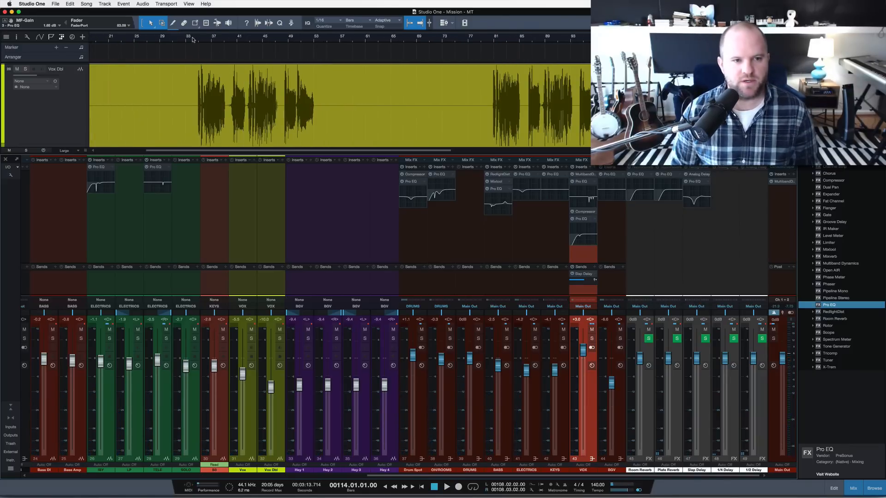
pyautogui.click(193, 39)
pyautogui.press('space')
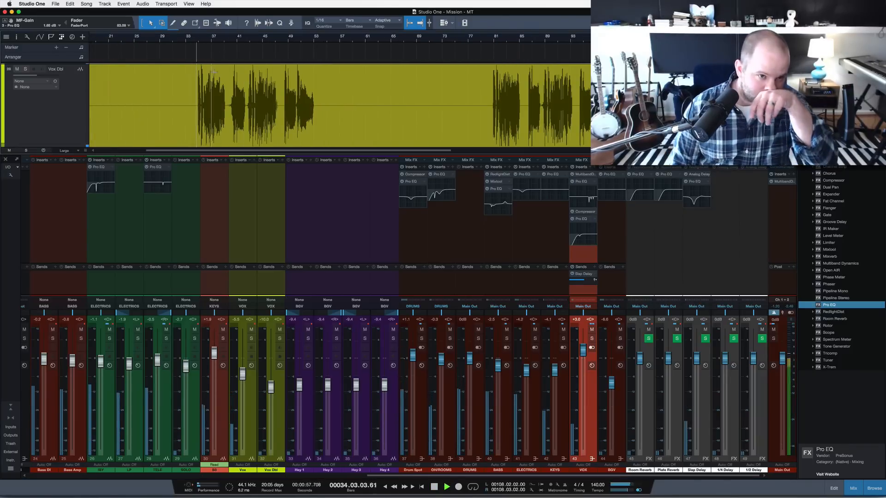
pyautogui.scroll(3, 146, 86)
pyautogui.hscroll(-5, 146, 86)
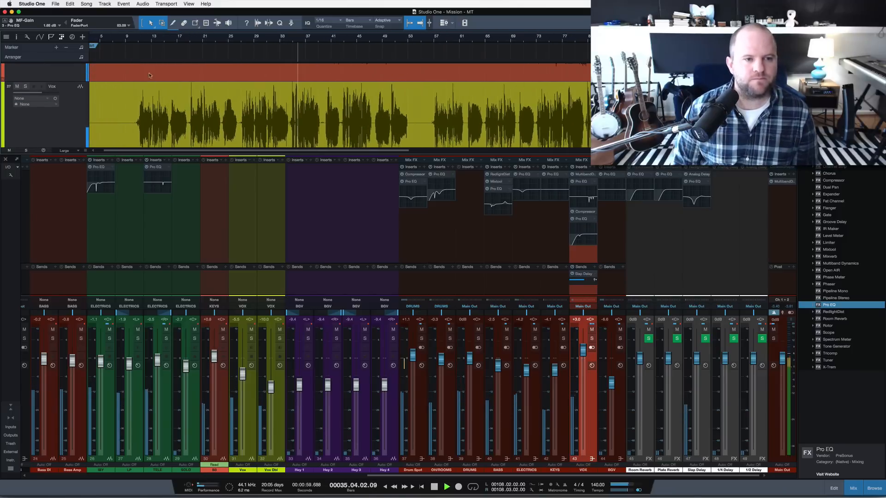
pyautogui.hotkey('ctrl', 'space')
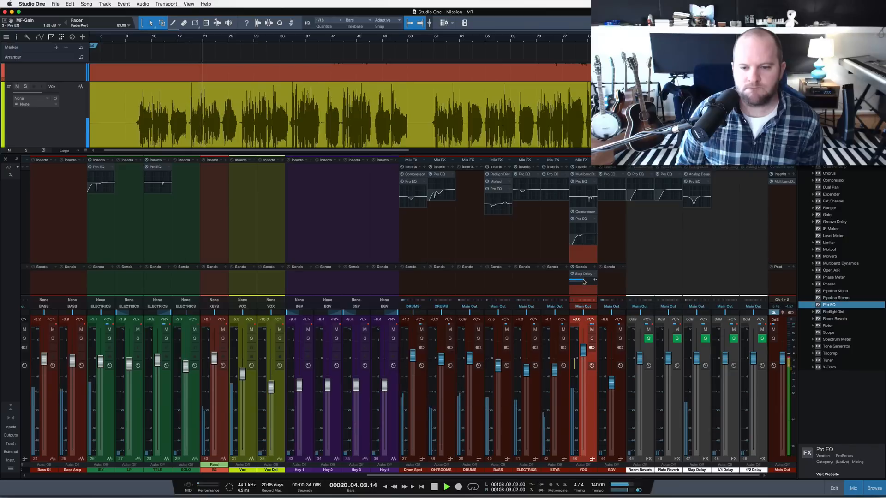
# - Lower the VOX bus's Slap Delay send level slightly, re-centre the send's pan, and review the Analog Delay settings
pyautogui.moveTo(582, 281); pyautogui.dragTo(580, 281)
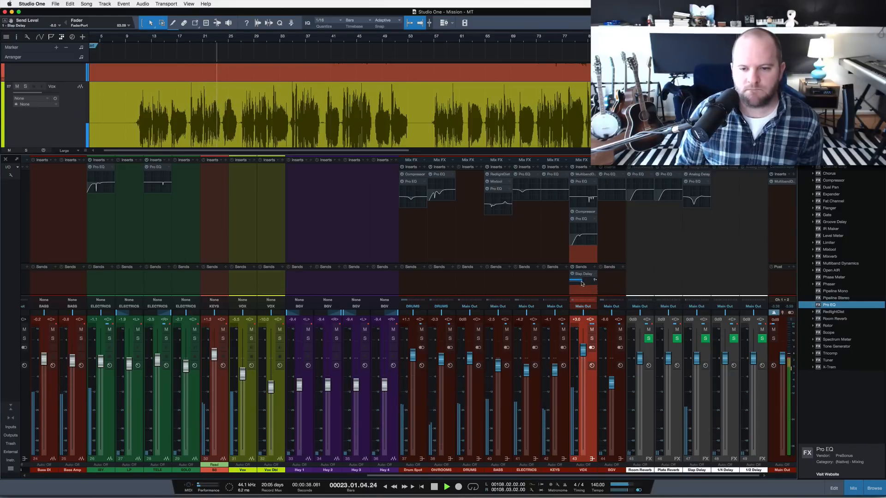
pyautogui.moveTo(583, 284); pyautogui.dragTo(590, 285)
pyautogui.keyDown('super'); pyautogui.click(590, 285); pyautogui.keyUp('super')
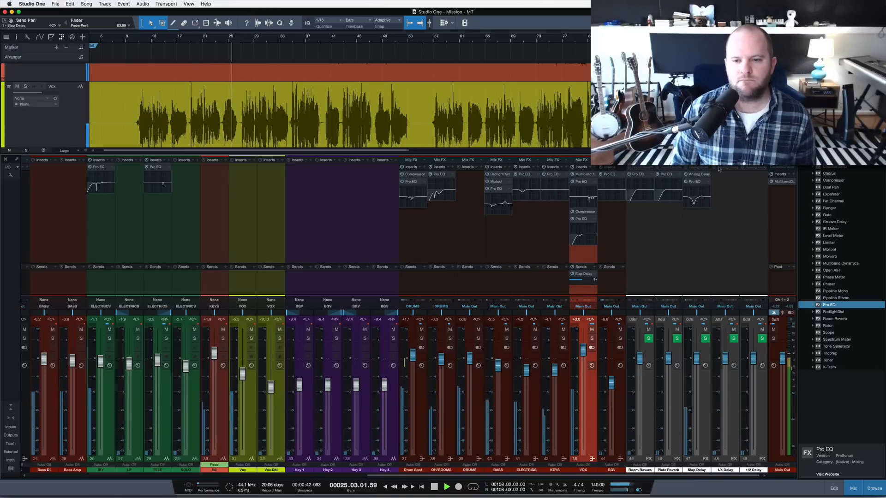
pyautogui.click(694, 176)
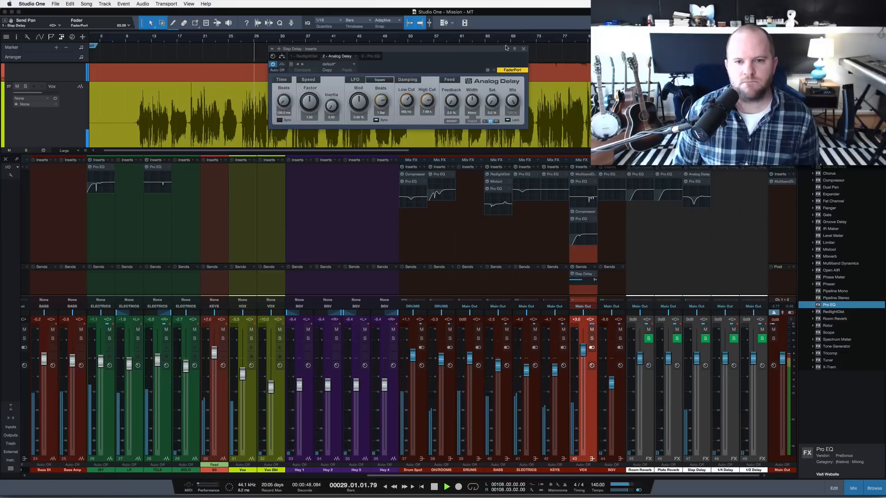
pyautogui.click(523, 49)
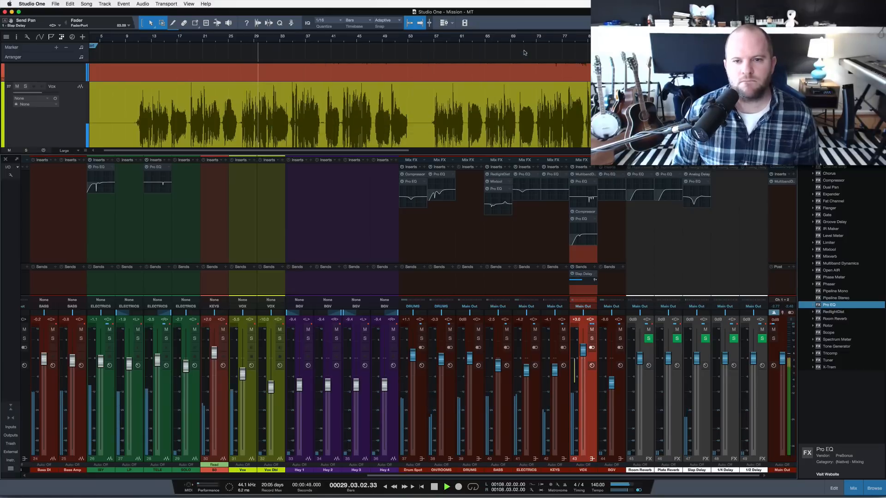
# - Stop playback at bar 12, solo the VOX bus, and pan the Slap Delay channel to R31
pyautogui.click(143, 38)
pyautogui.press('space')
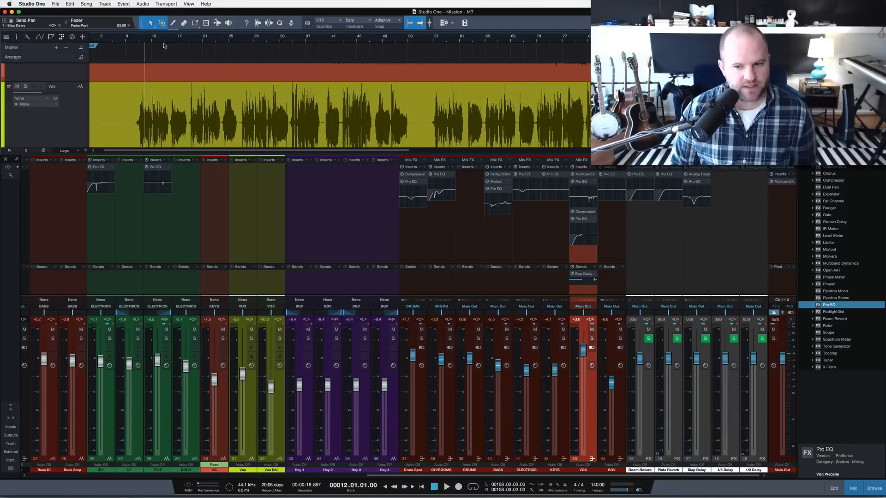
pyautogui.click(700, 291)
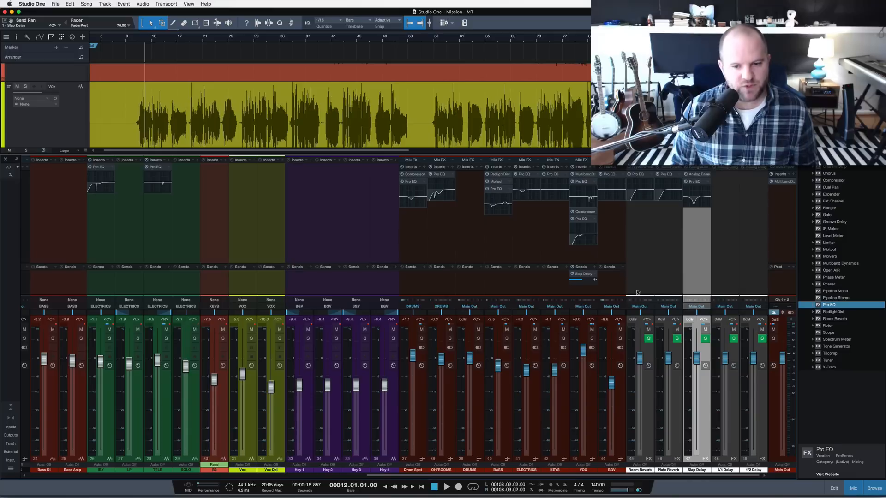
pyautogui.click(592, 339)
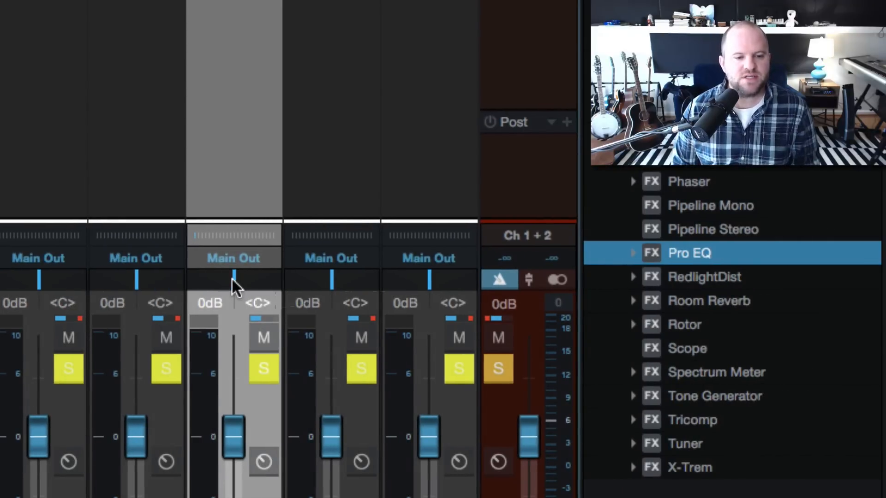
pyautogui.moveTo(232, 279)
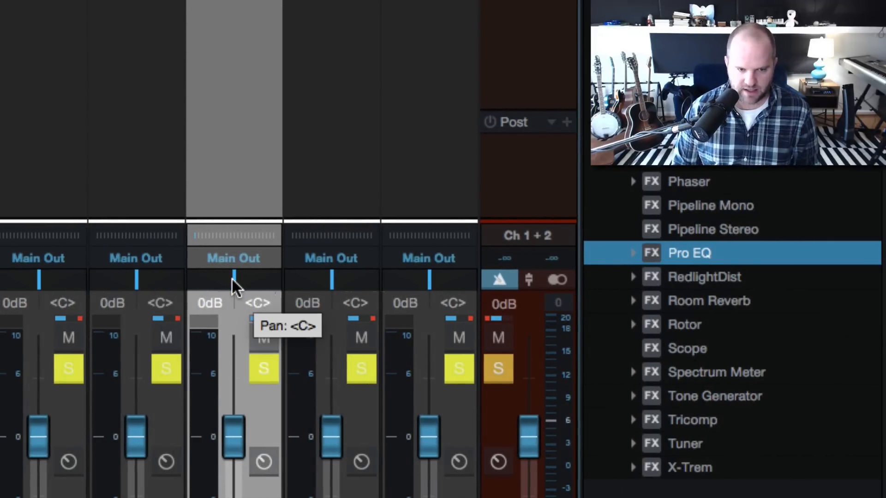
pyautogui.moveTo(232, 279)
pyautogui.mouseDown()
pyautogui.moveTo(283, 281)
pyautogui.moveTo(245, 282)
pyautogui.mouseUp()
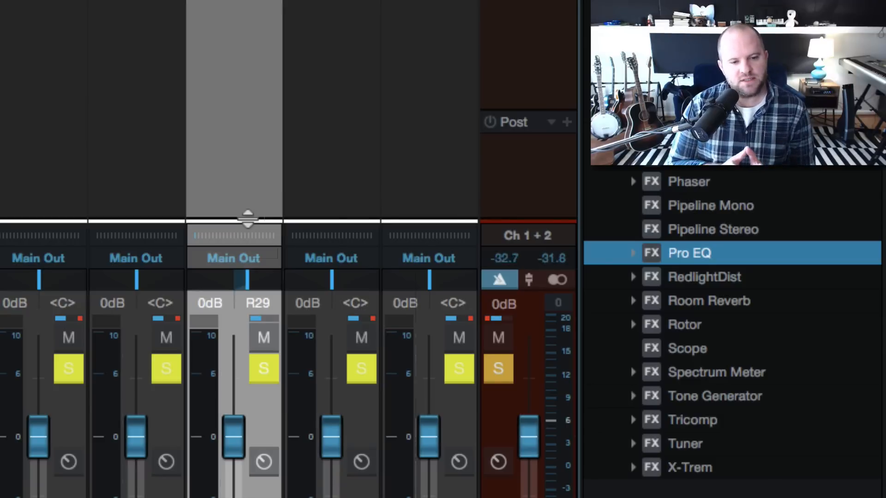
pyautogui.moveTo(245, 282); pyautogui.dragTo(246, 279)
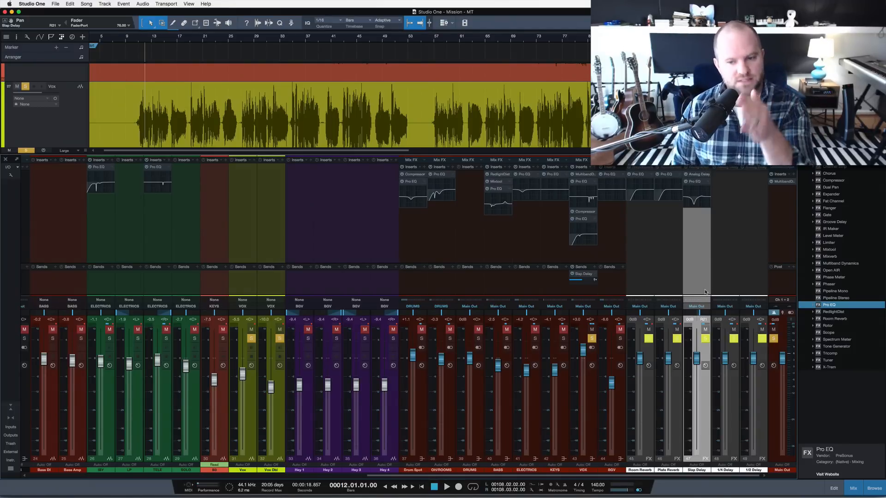
# - Clear the solos, play the full mix from bar 9, and pan the Slap Delay channel farther right to about R42
pyautogui.hotkey('shift', 's')
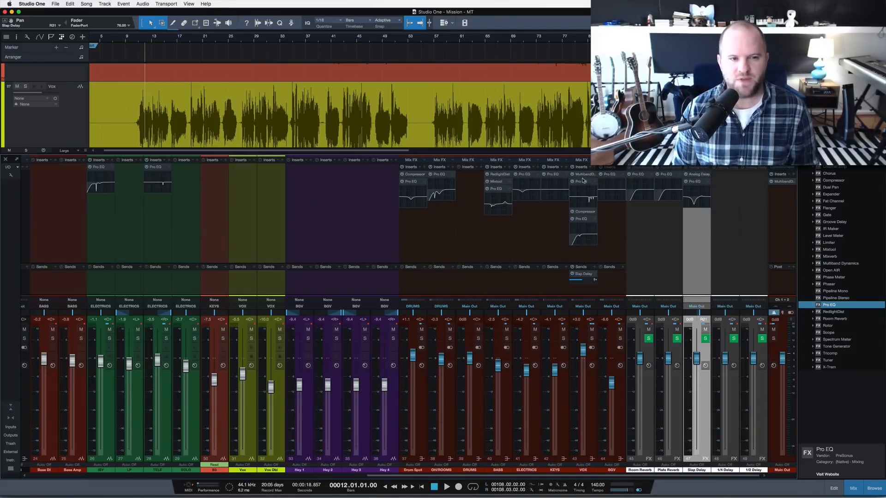
pyautogui.click(136, 41)
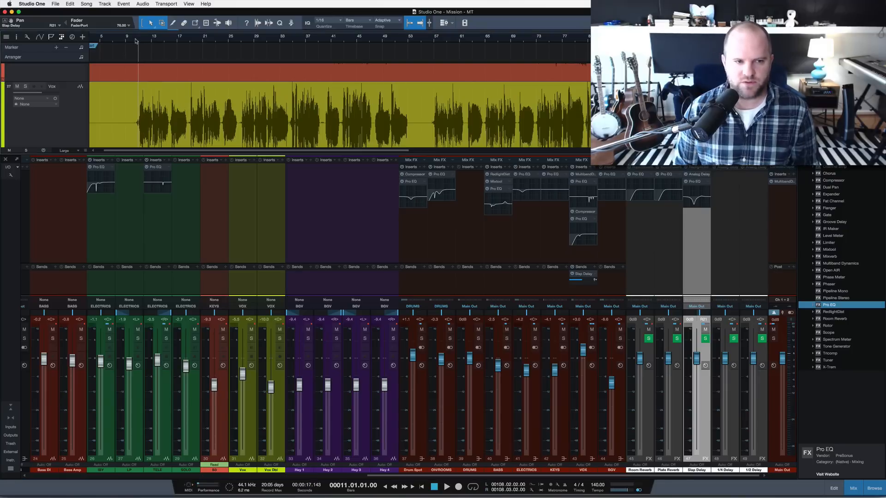
pyautogui.click(127, 41)
pyautogui.press('space')
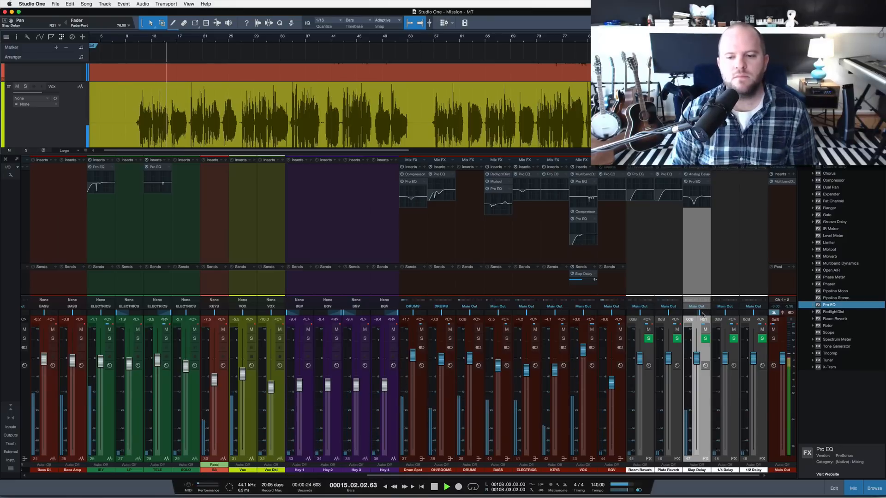
pyautogui.moveTo(702, 314); pyautogui.dragTo(702, 314)
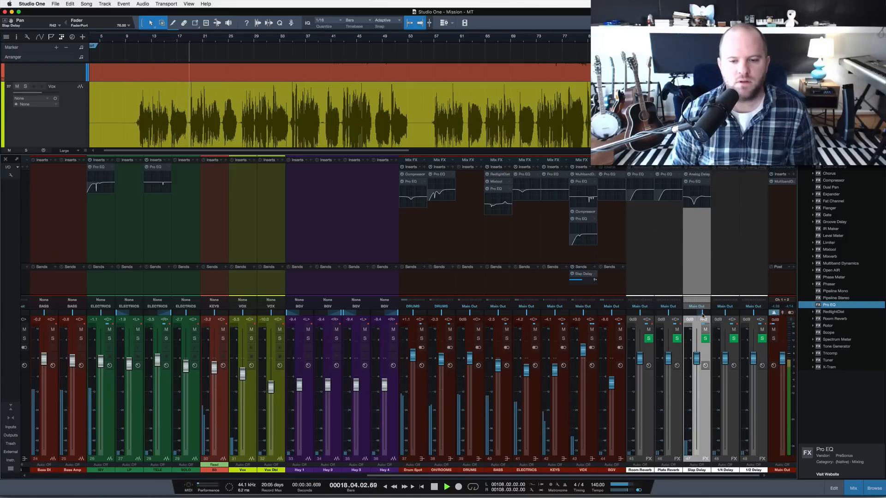
# - Raise the VOX bus's Slap Delay send level above 0 dB while the mix plays, and stop playback
pyautogui.moveTo(582, 280); pyautogui.dragTo(583, 280)
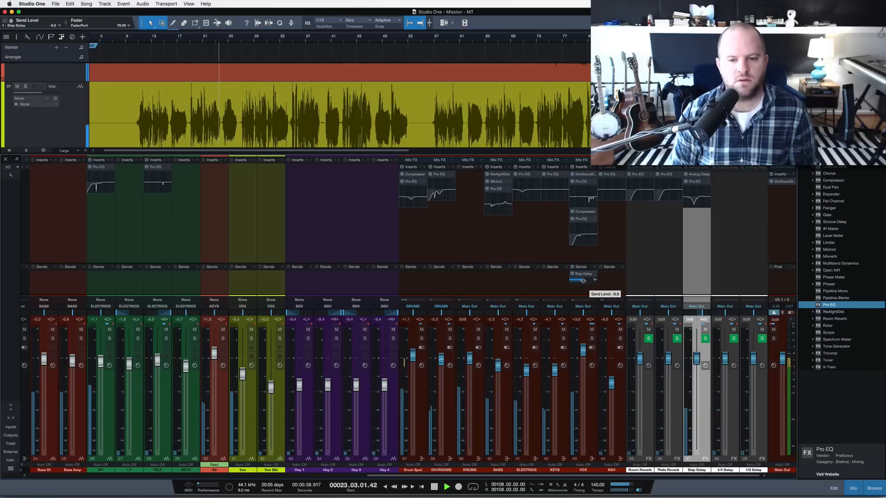
pyautogui.moveTo(582, 280); pyautogui.dragTo(589, 281)
pyautogui.press('space')
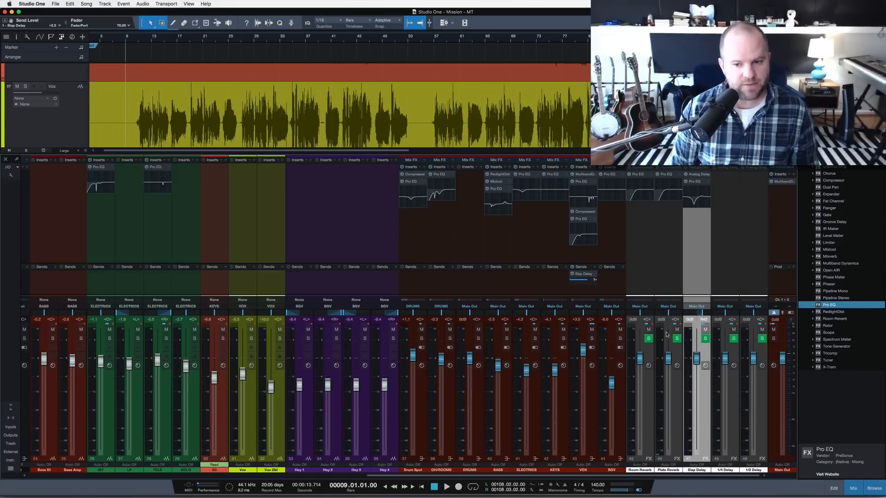
# - Solo the VOX bus and play it, pulling its Slap Delay send fully down and bringing it back up to compare
pyautogui.click(705, 340)
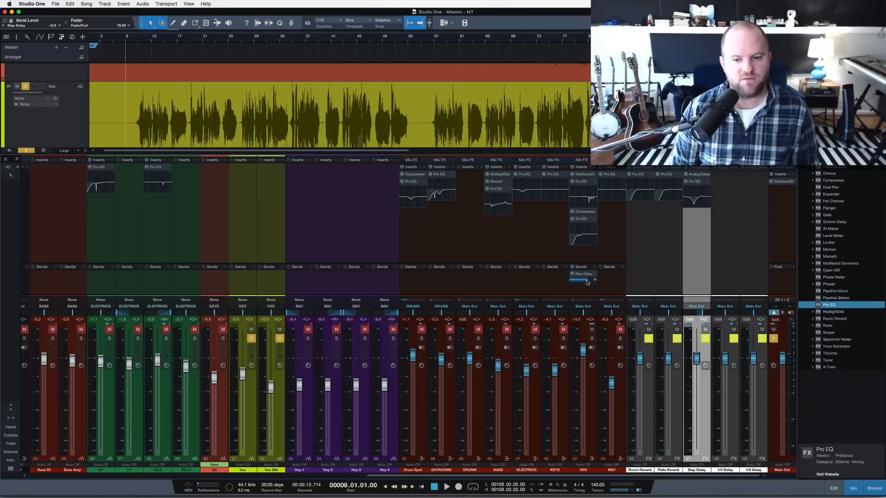
pyautogui.moveTo(586, 282); pyautogui.dragTo(588, 283)
pyautogui.press('space')
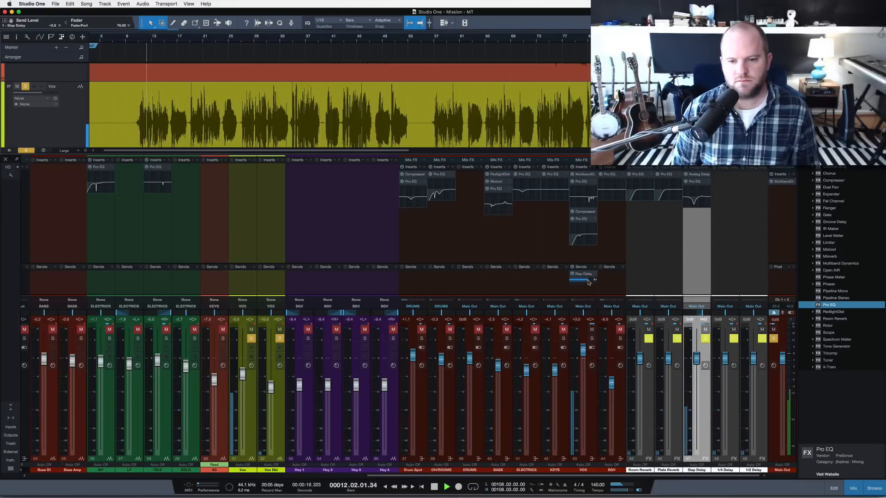
pyautogui.moveTo(588, 281); pyautogui.dragTo(570, 284)
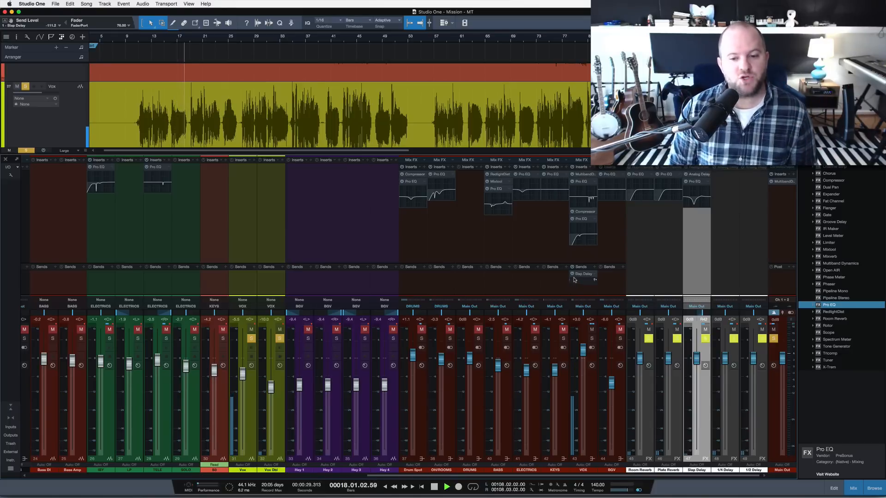
pyautogui.moveTo(574, 280); pyautogui.dragTo(621, 282)
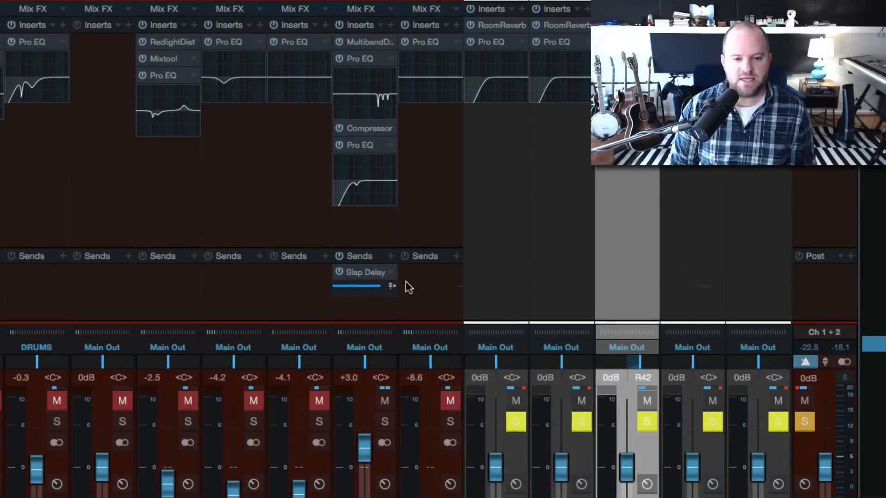
# - Lower the VOX bus's Slap Delay send level to -2.5 dB and pan the Slap Delay channel in to R34
pyautogui.moveTo(381, 286); pyautogui.dragTo(364, 285)
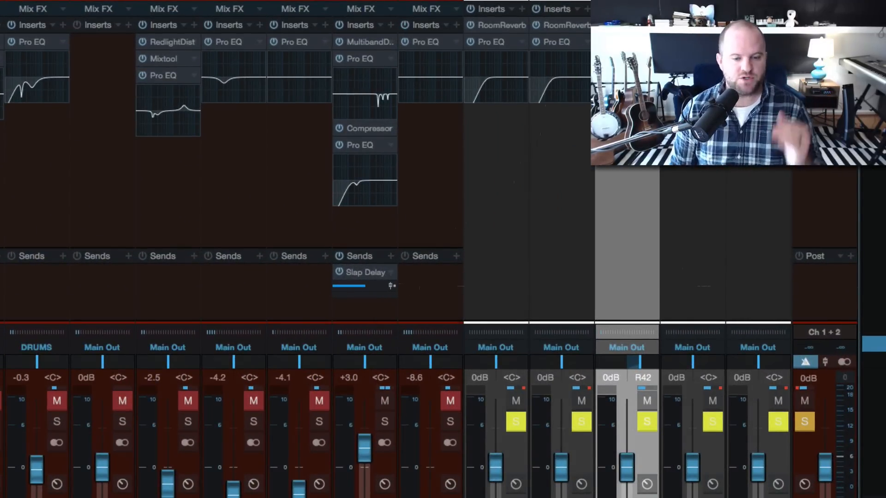
pyautogui.moveTo(369, 288); pyautogui.dragTo(370, 286)
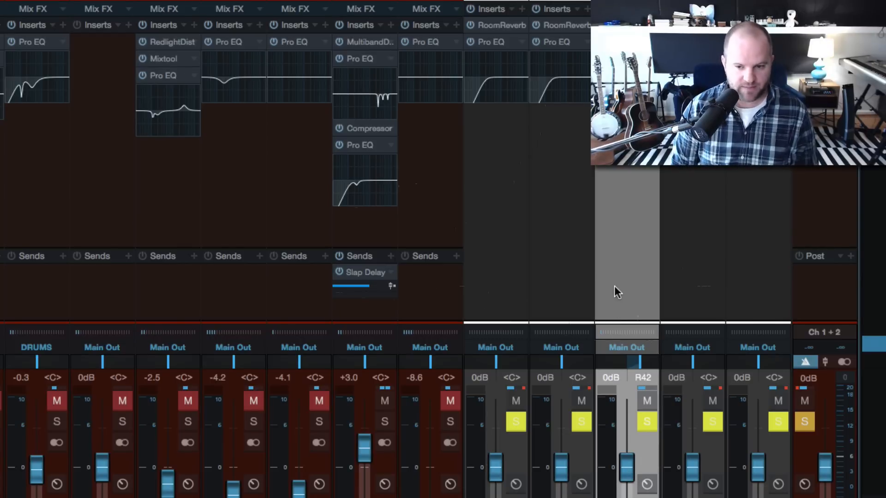
pyautogui.moveTo(642, 363); pyautogui.dragTo(638, 364)
# - Play the soloed VOX bus and raise its Slap Delay send level to -1.2 dB
pyautogui.moveTo(368, 284)
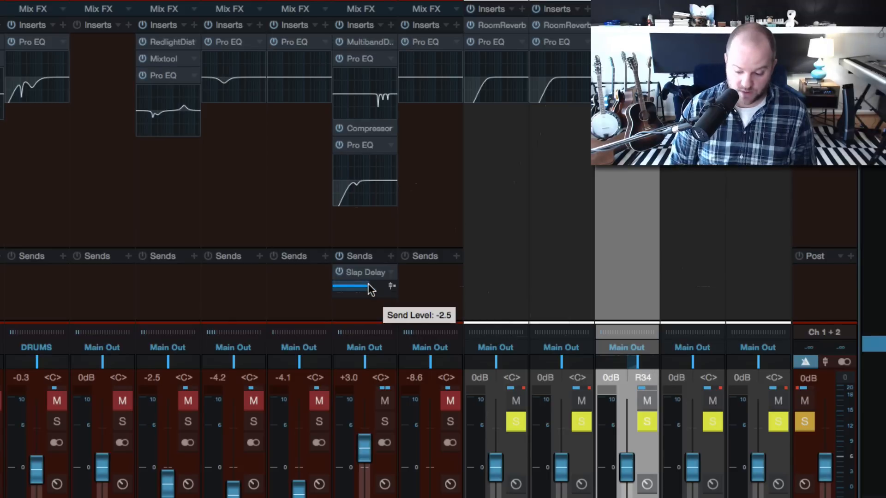
pyautogui.press('space')
pyautogui.moveTo(368, 284); pyautogui.dragTo(371, 284)
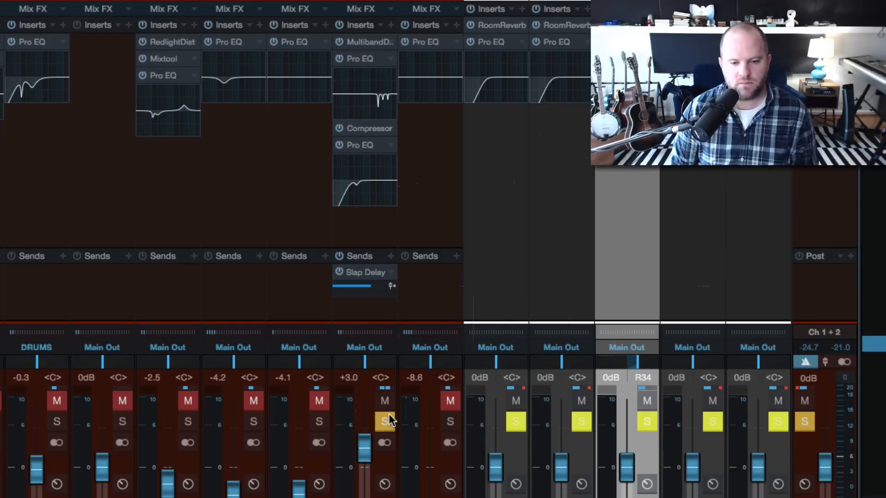
pyautogui.moveTo(374, 293)
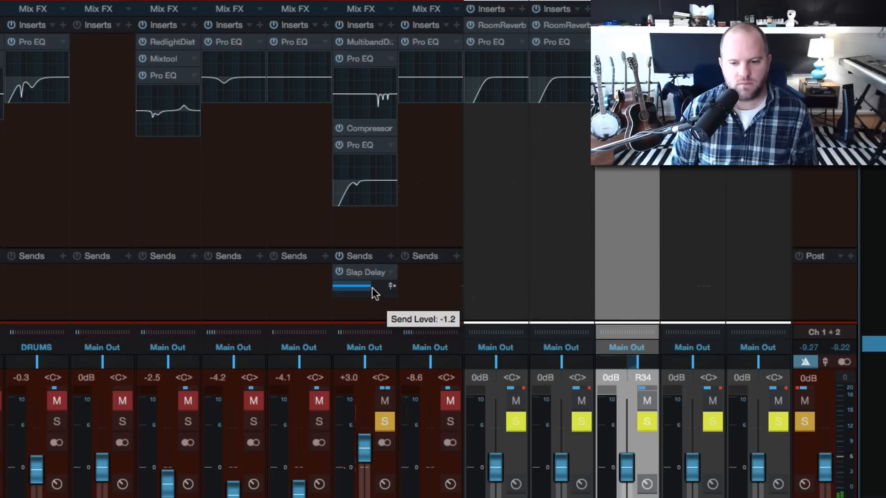
pyautogui.moveTo(373, 288); pyautogui.dragTo(373, 288)
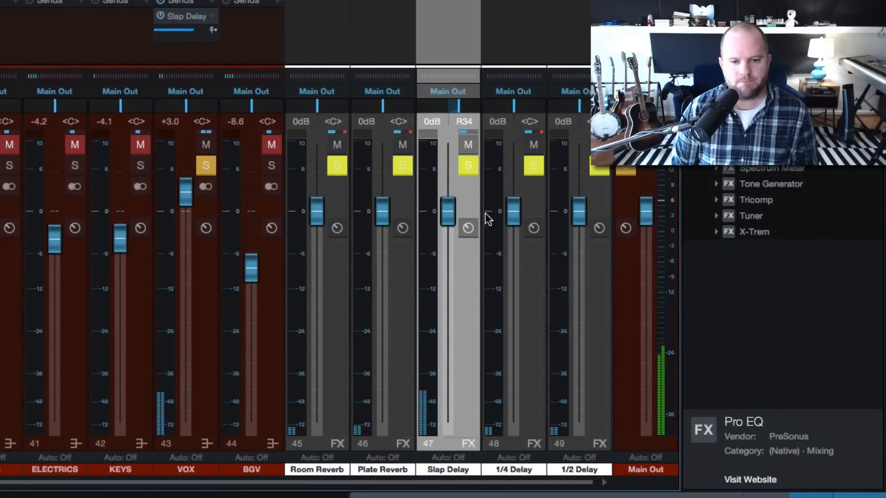
# - Lower the Slap Delay channel's fader to -2.9 dB and clear the solos to hear the full mix
pyautogui.moveTo(446, 207); pyautogui.dragTo(447, 226)
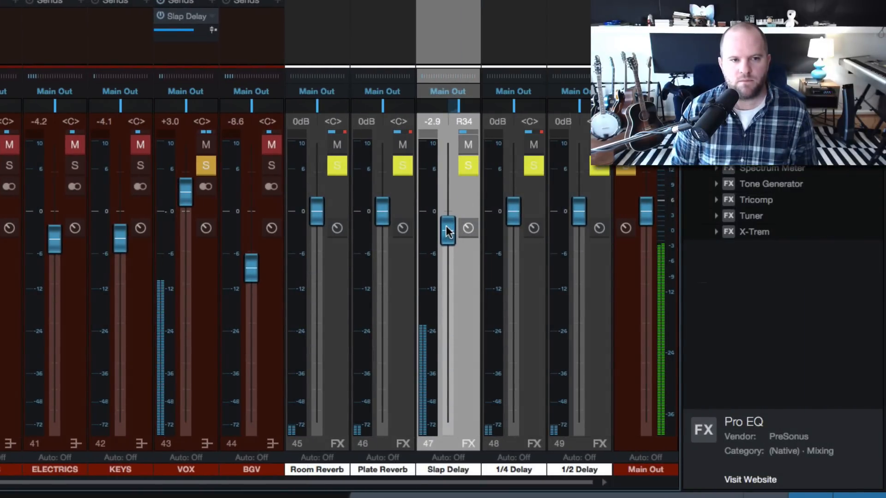
pyautogui.moveTo(193, 30); pyautogui.dragTo(188, 29)
pyautogui.hotkey('shift', 's')
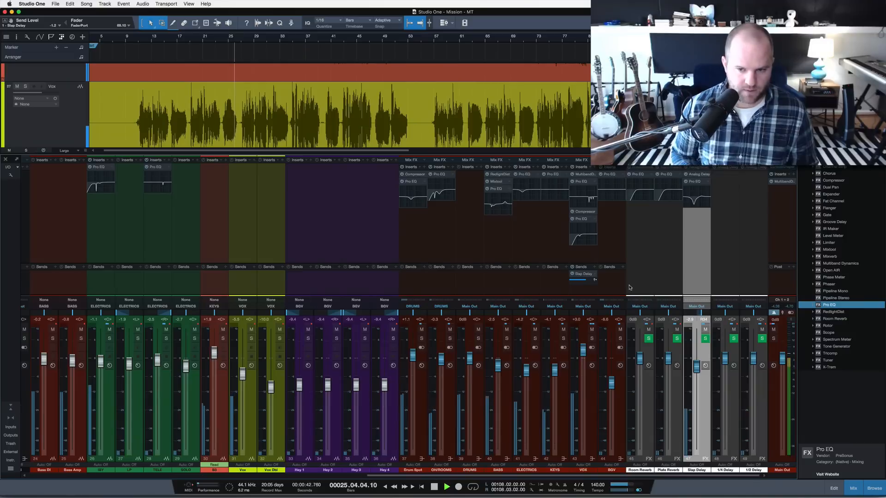
# - Replay the full mix, re-centre the Slap Delay channel's pan, and stop playback at bar 11
pyautogui.press('space')
pyautogui.press('space')
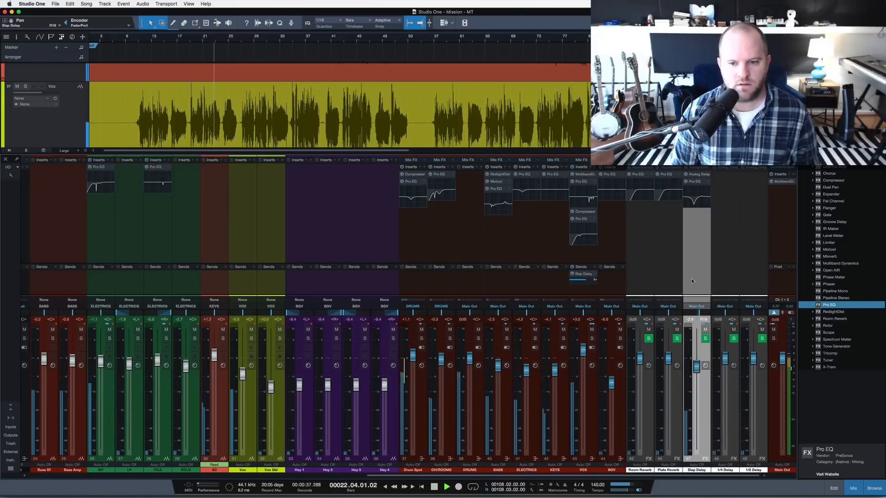
pyautogui.keyDown('alt'); pyautogui.click(700, 313); pyautogui.keyUp('alt')
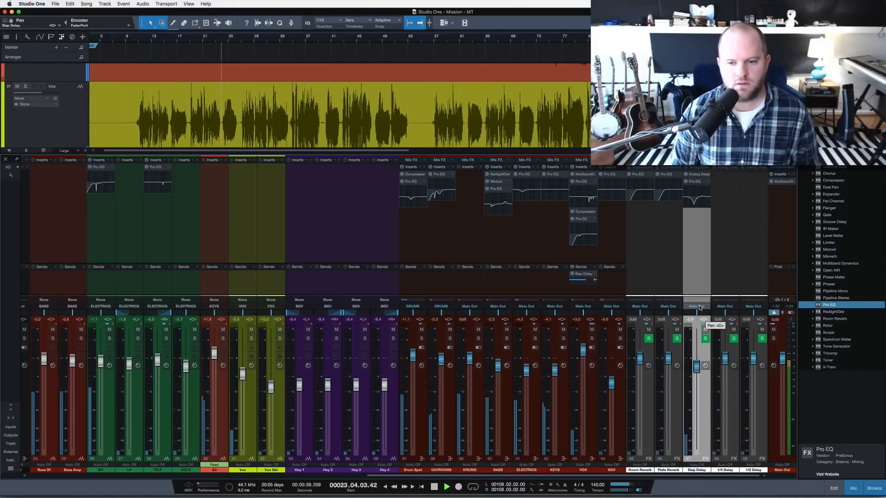
pyautogui.click(138, 41)
pyautogui.press('space')
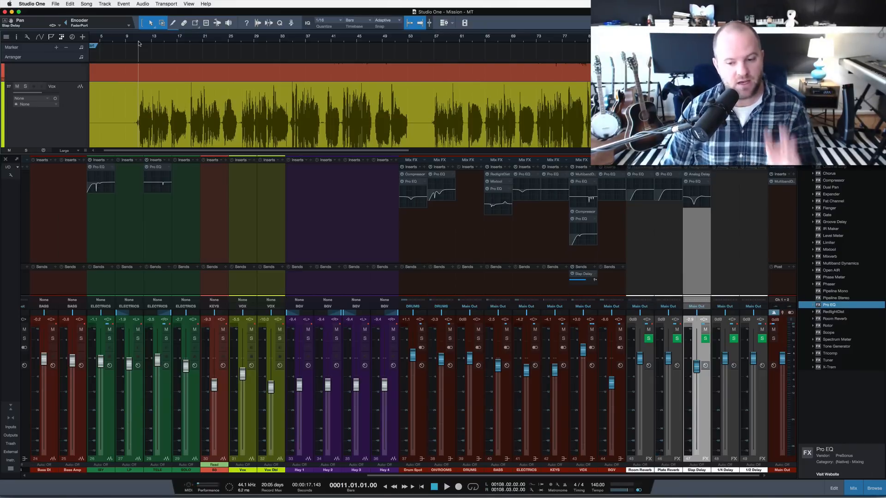
# - Play the mix from bar 11, slightly shorten the delay time of the Slap Delay channel's Analog Delay, and stop playback
pyautogui.press('space')
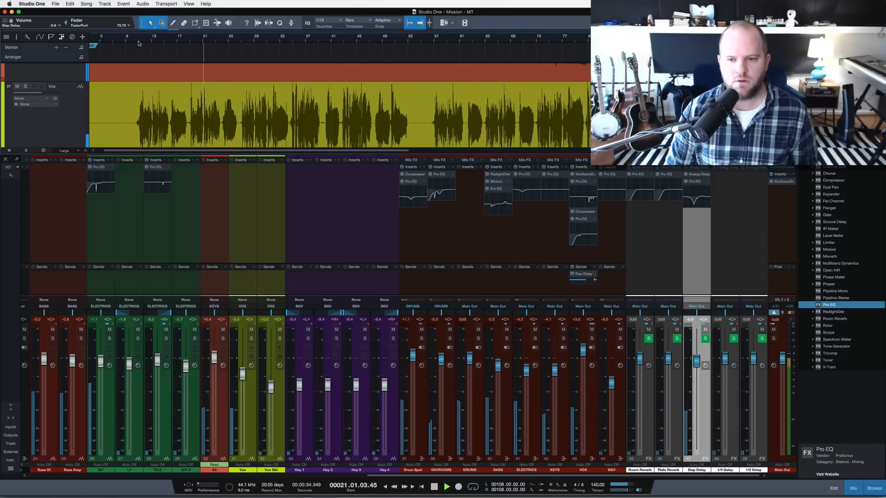
pyautogui.click(697, 175)
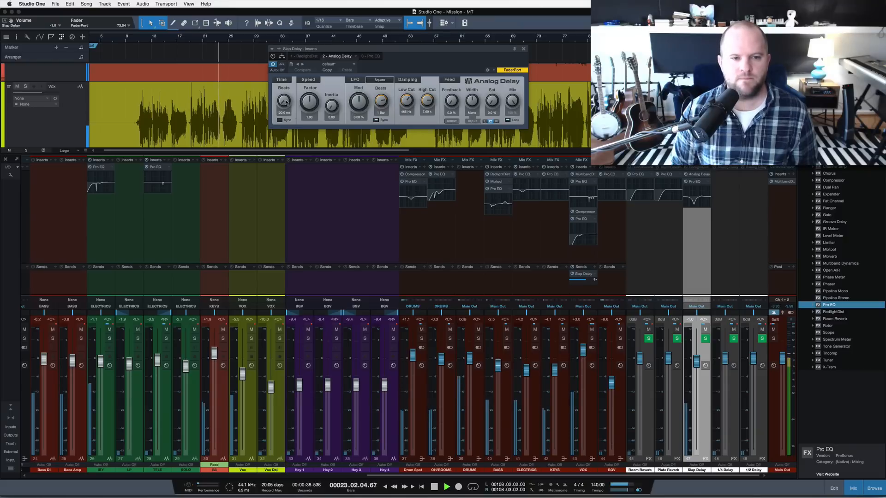
pyautogui.moveTo(284, 102); pyautogui.dragTo(284, 103)
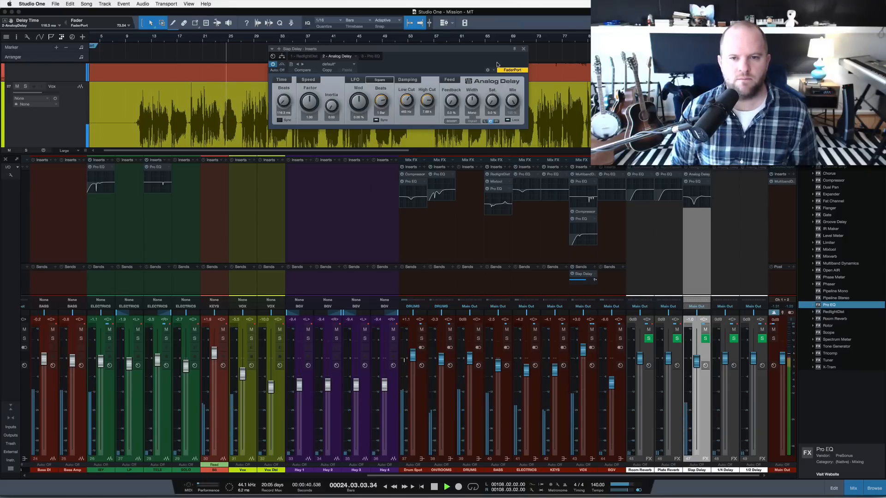
pyautogui.click(524, 49)
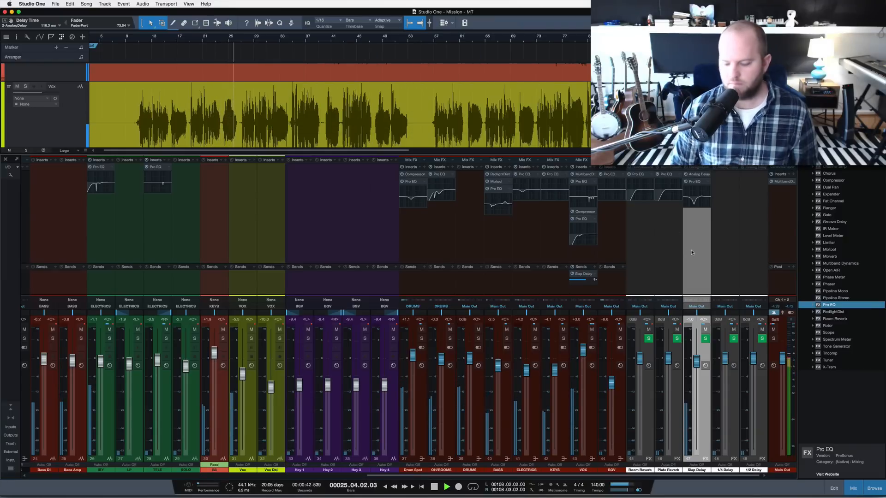
pyautogui.press('space')
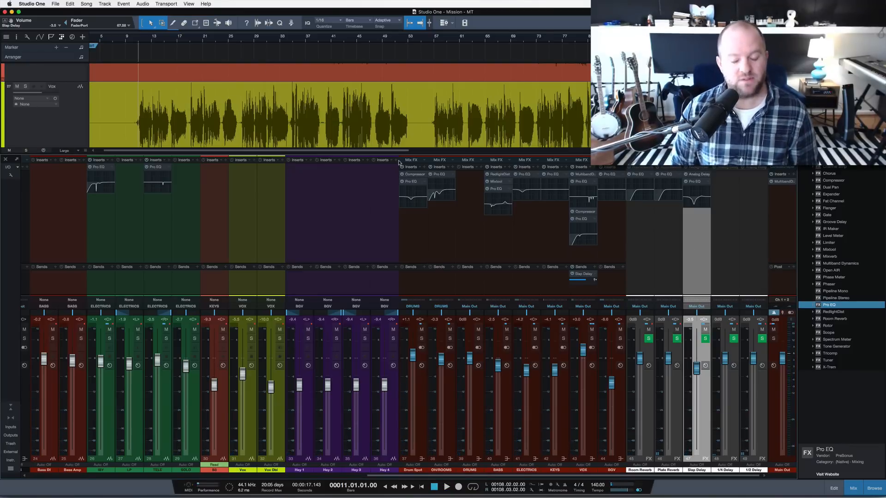
# - Save the song, hide the console, and reduce the track heights to show more of the arrangement
pyautogui.press('F3')
pyautogui.press('super+s')
pyautogui.scroll(-10, 344, 242)
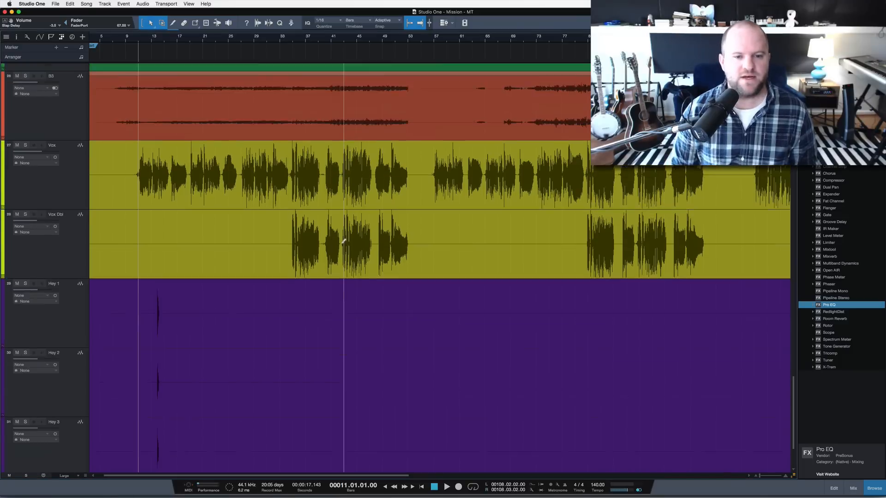
pyautogui.scroll(-3, 342, 242)
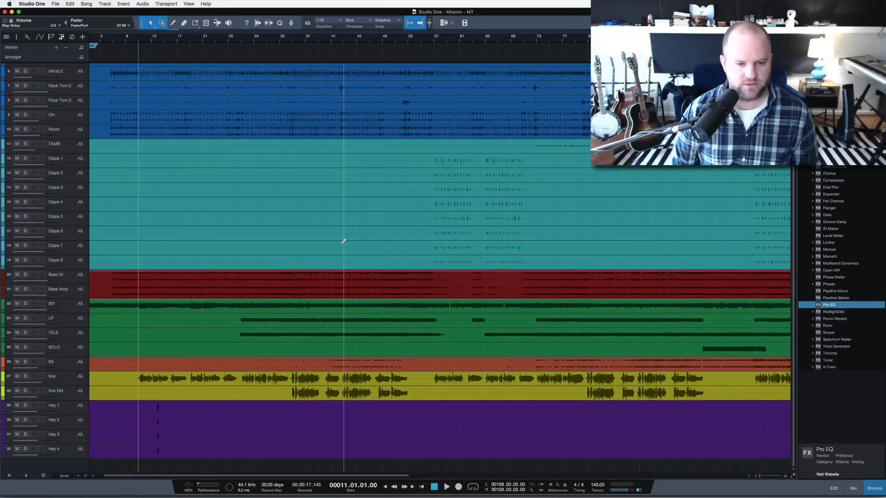
# - Play the section from bar 36 with the console shown, lower the VOX bus level to +1.5 dB, and stop playback
pyautogui.click(296, 44)
pyautogui.press('space')
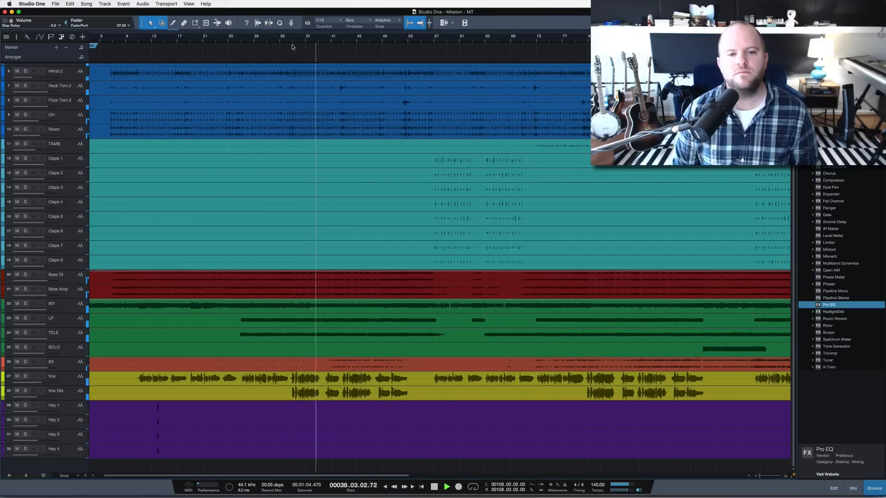
pyautogui.press('F3')
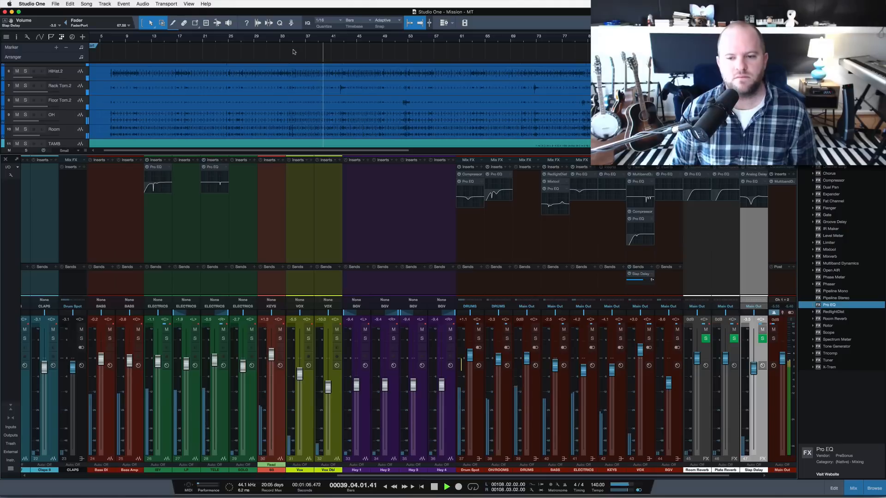
pyautogui.click(647, 292)
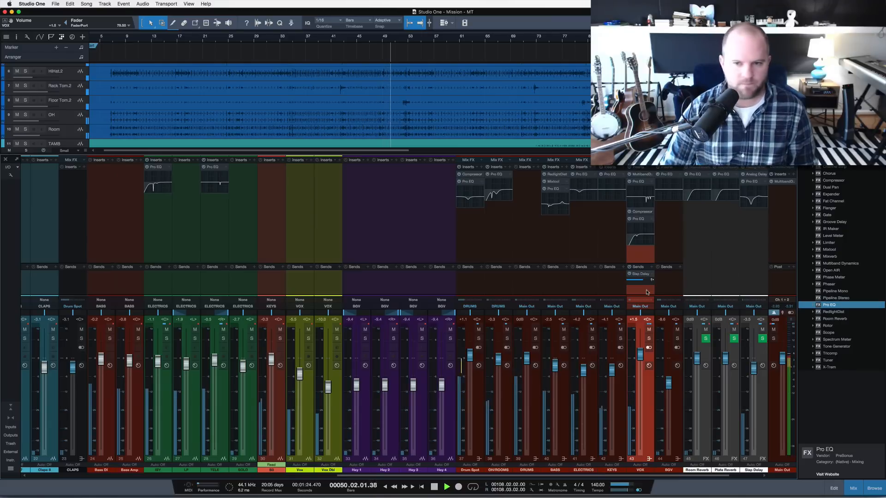
pyautogui.press('space')
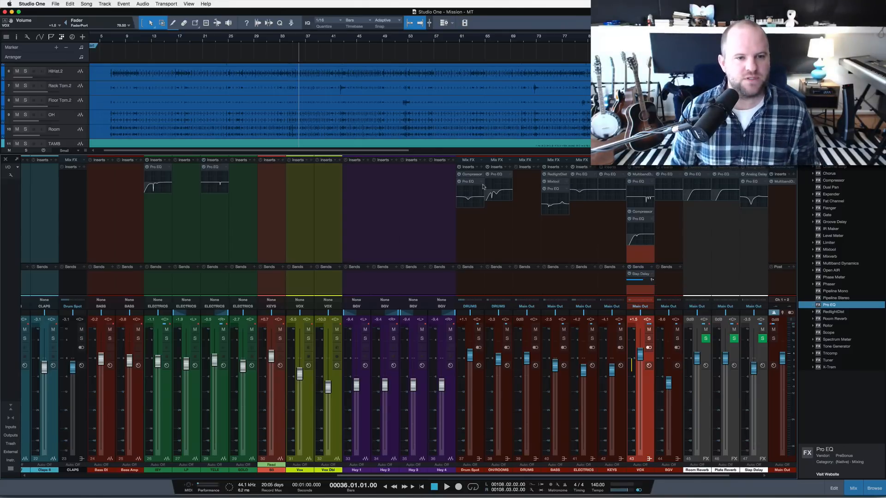
# - Hide the console, move the playback position to bar 13, and solo the Hey 1 to Hey 4 tracks
pyautogui.press('F3')
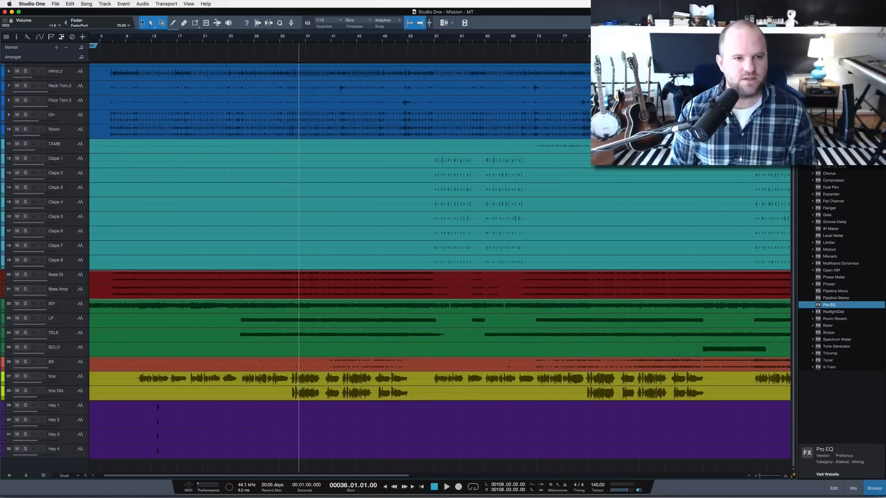
pyautogui.click(151, 41)
pyautogui.click(83, 412)
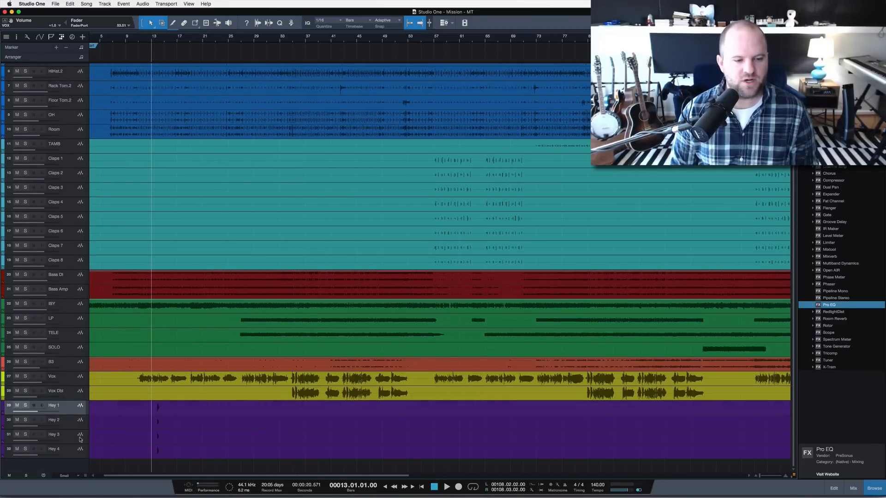
pyautogui.keyDown('shift'); pyautogui.click(80, 453); pyautogui.keyUp('shift')
pyautogui.press('s')
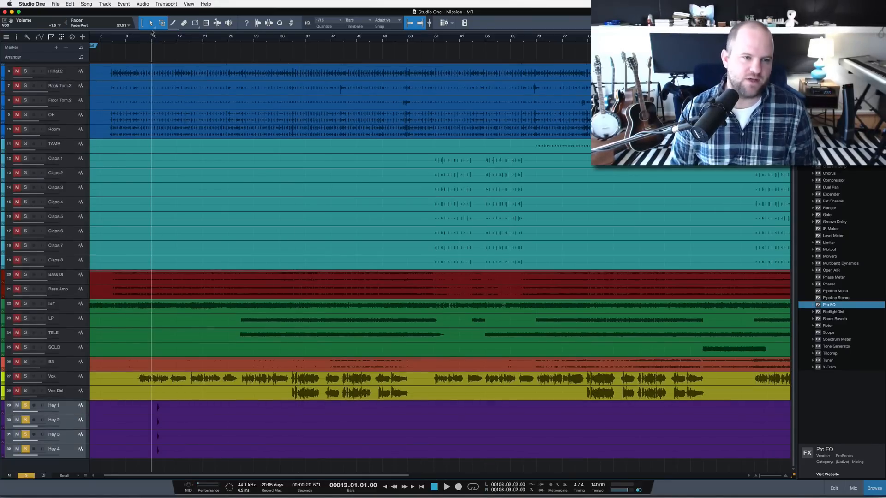
# - Zoom in on the timeline around bar 13 and audition the soloed Hey tracks
pyautogui.moveTo(151, 38); pyautogui.dragTo(185, 144)
pyautogui.press('space')
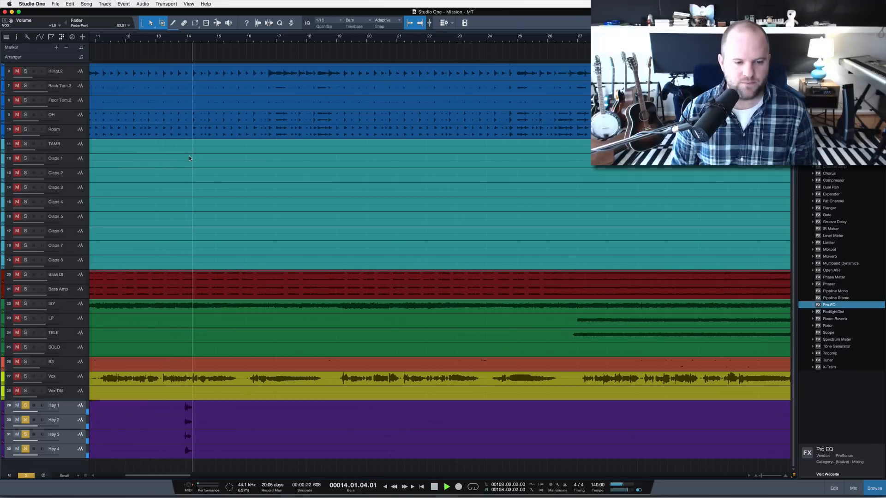
pyautogui.press('space')
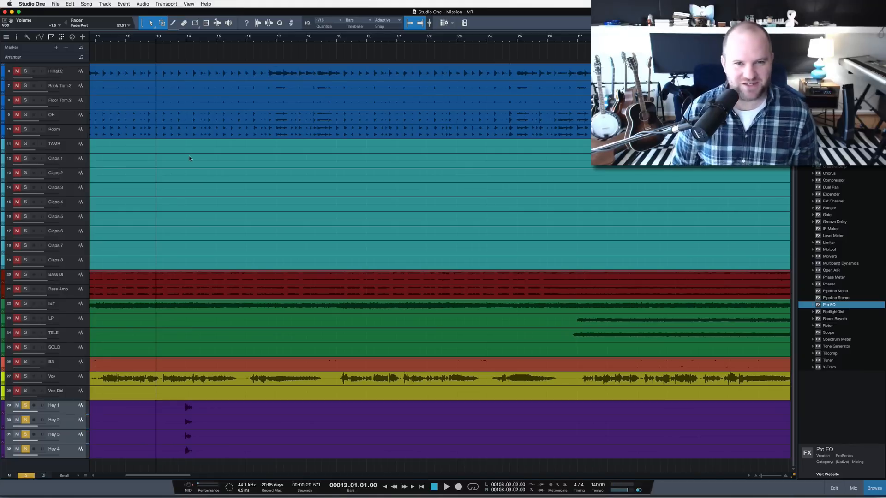